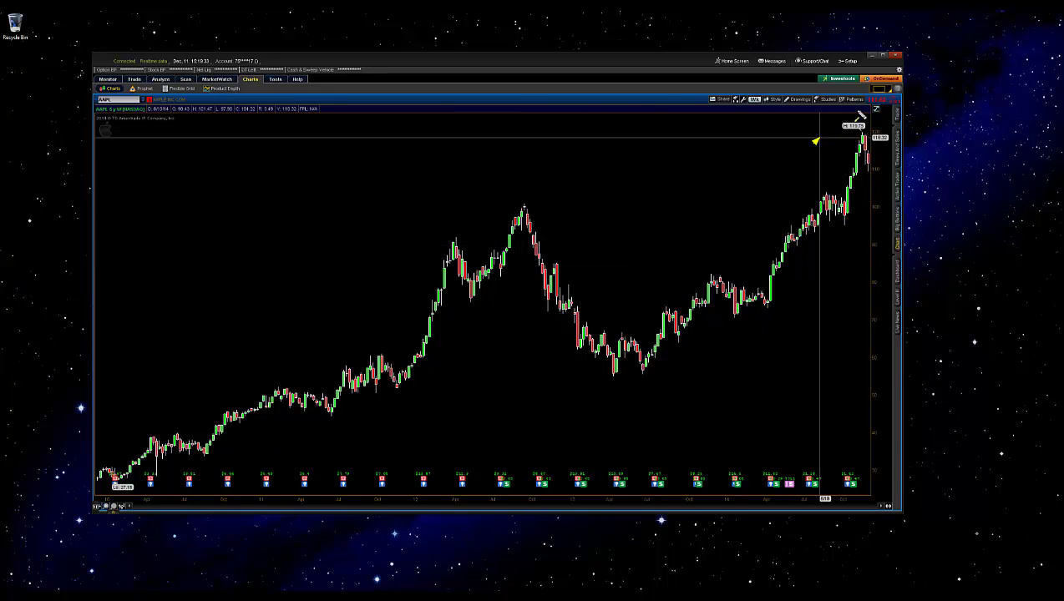
Step: Switch to a three-column chart grid and link the middle and right panes to Red for AAPL
{"action": "left_click", "coordinate": [882, 88]}
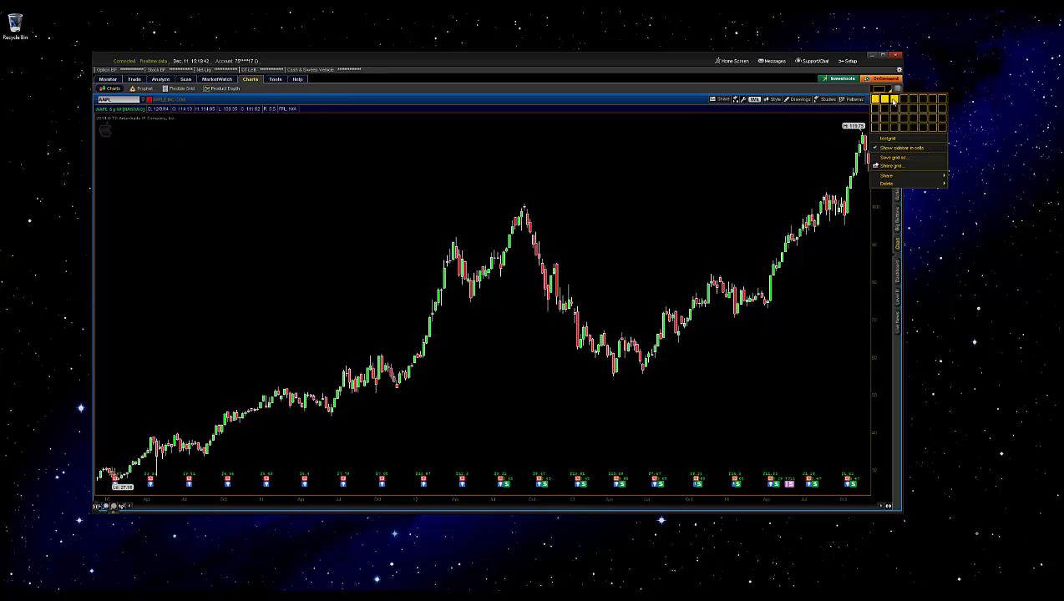
{"action": "left_click", "coordinate": [893, 99]}
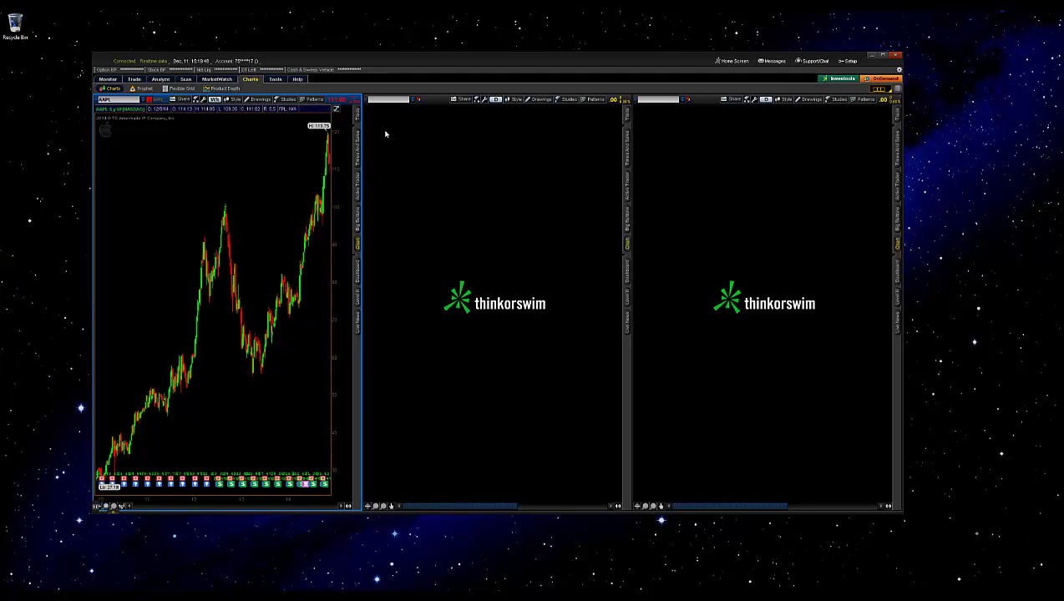
{"action": "left_click", "coordinate": [420, 101]}
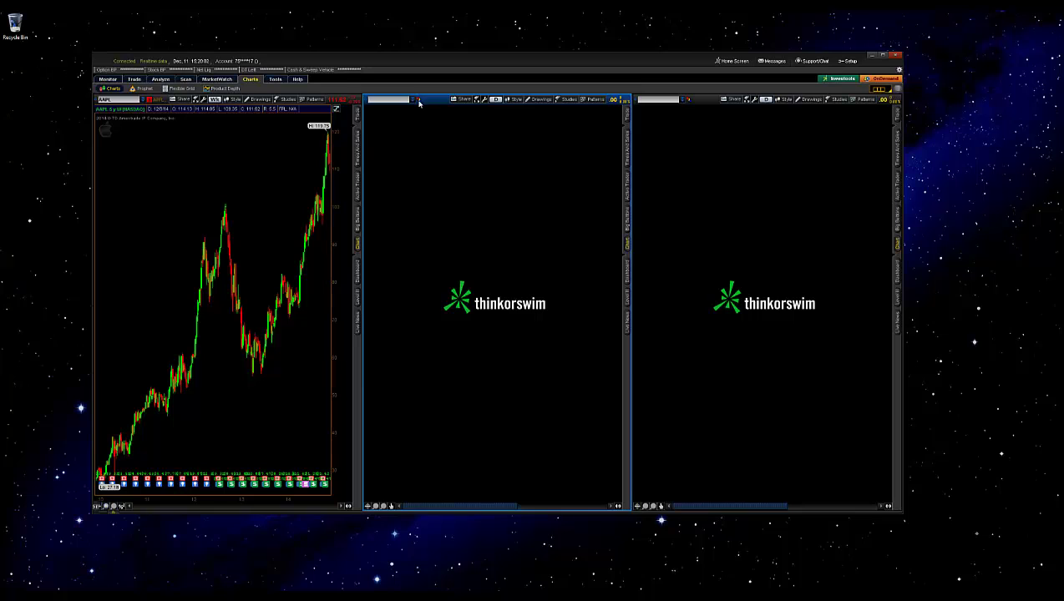
{"action": "left_click", "coordinate": [419, 100]}
{"action": "left_click", "coordinate": [424, 109]}
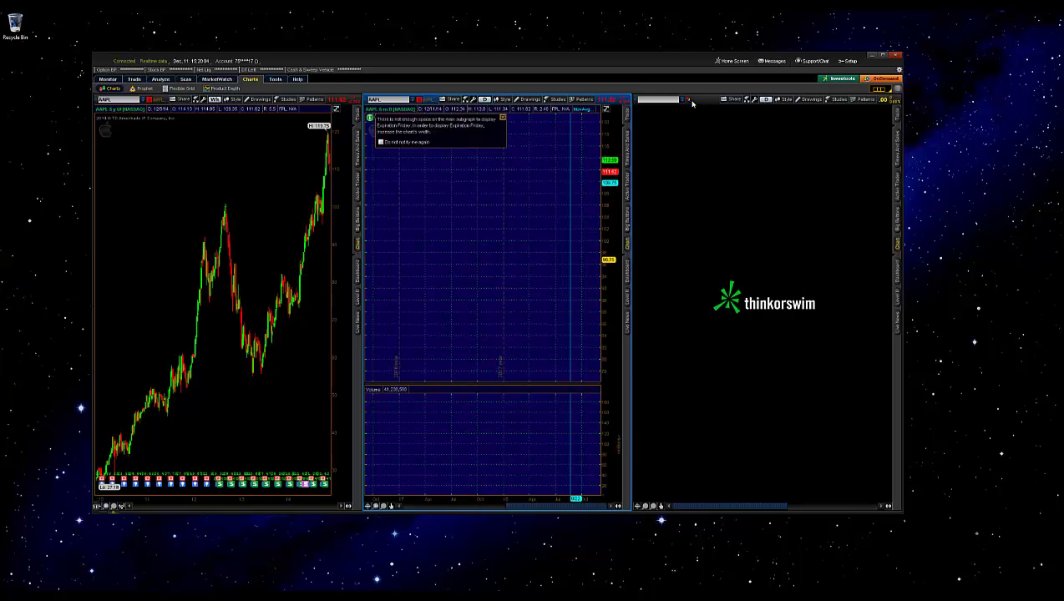
{"action": "left_click", "coordinate": [688, 100]}
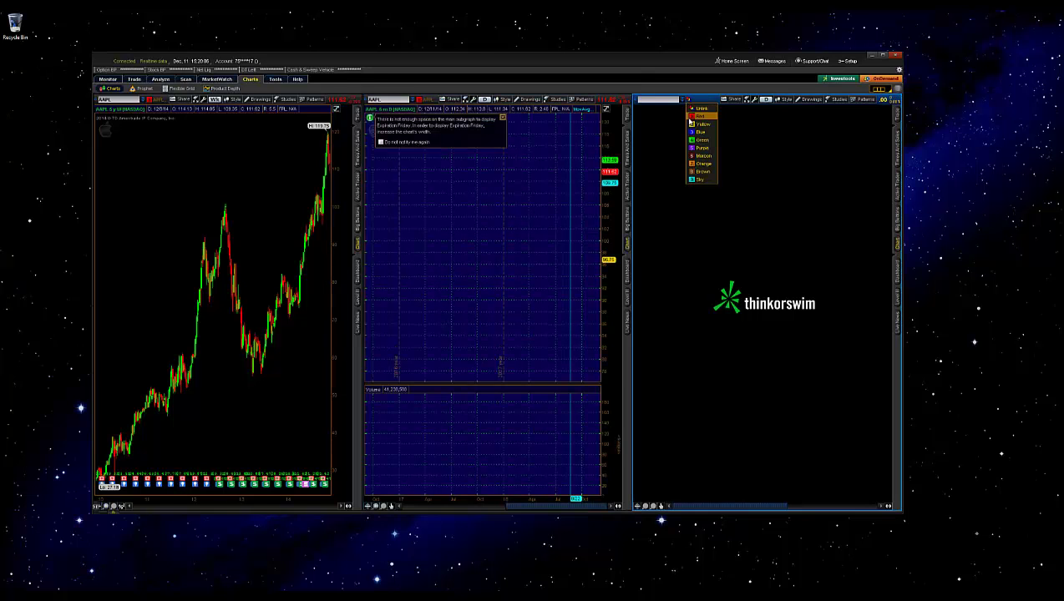
{"action": "left_click", "coordinate": [690, 117]}
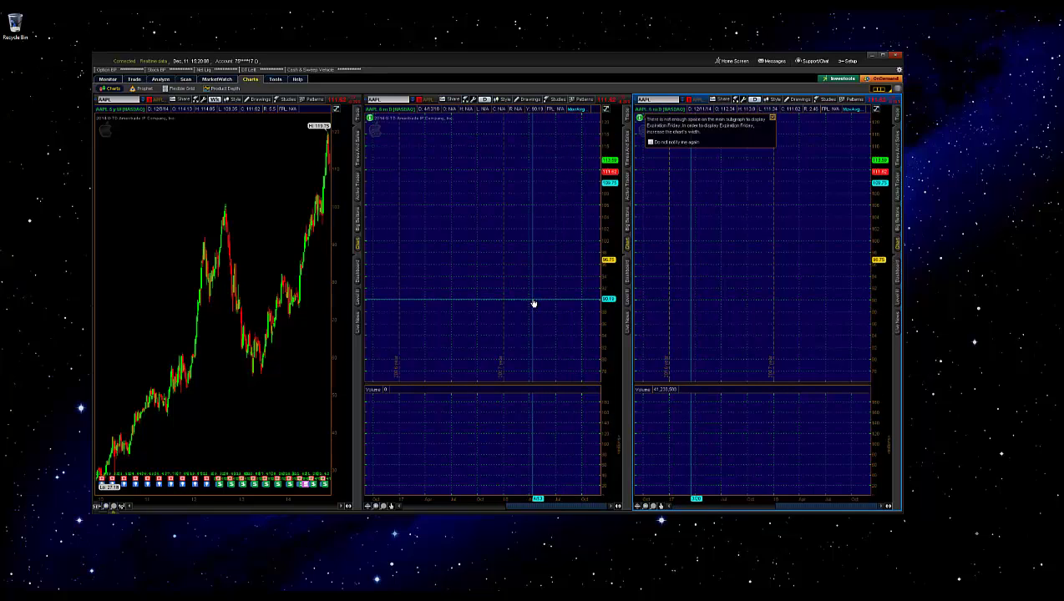
Step: Load the saved SqueezeVolAvg chart style onto the middle AAPL pane
{"action": "right_click", "coordinate": [480, 278]}
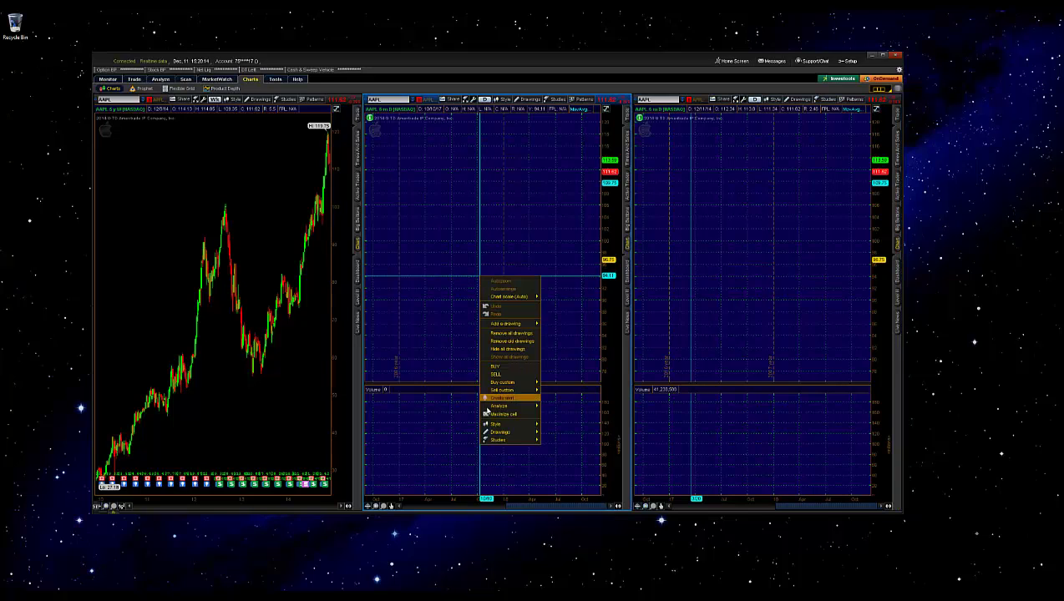
{"action": "mouse_move", "coordinate": [492, 426]}
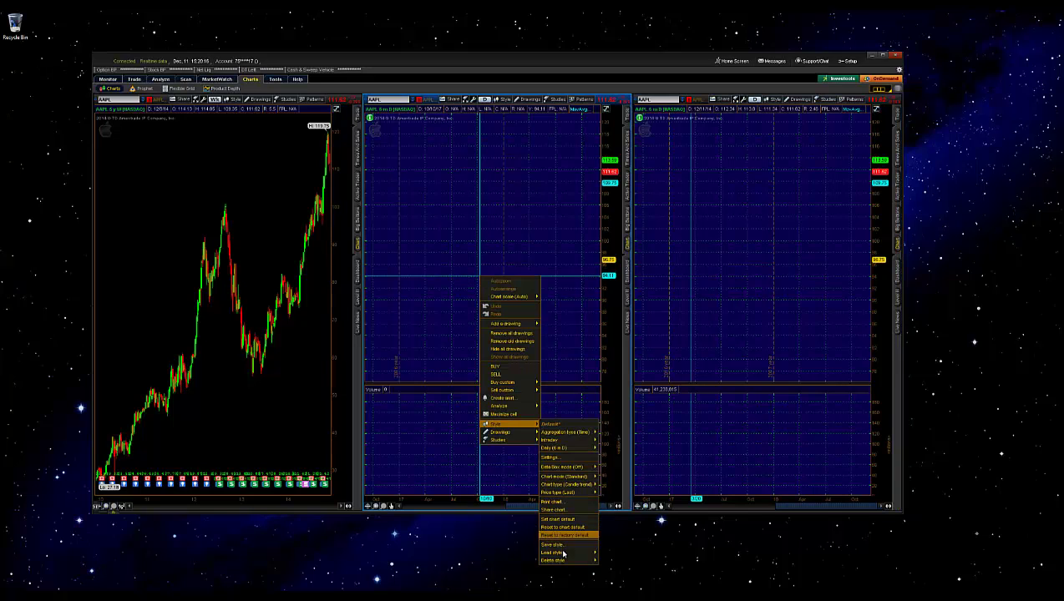
{"action": "mouse_move", "coordinate": [563, 551]}
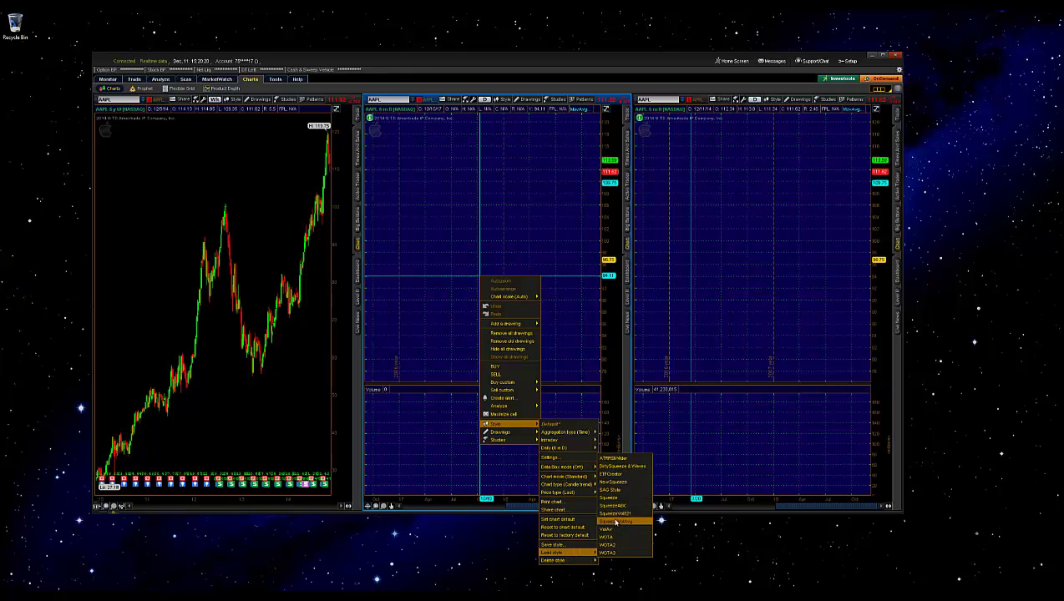
{"action": "left_click", "coordinate": [623, 514]}
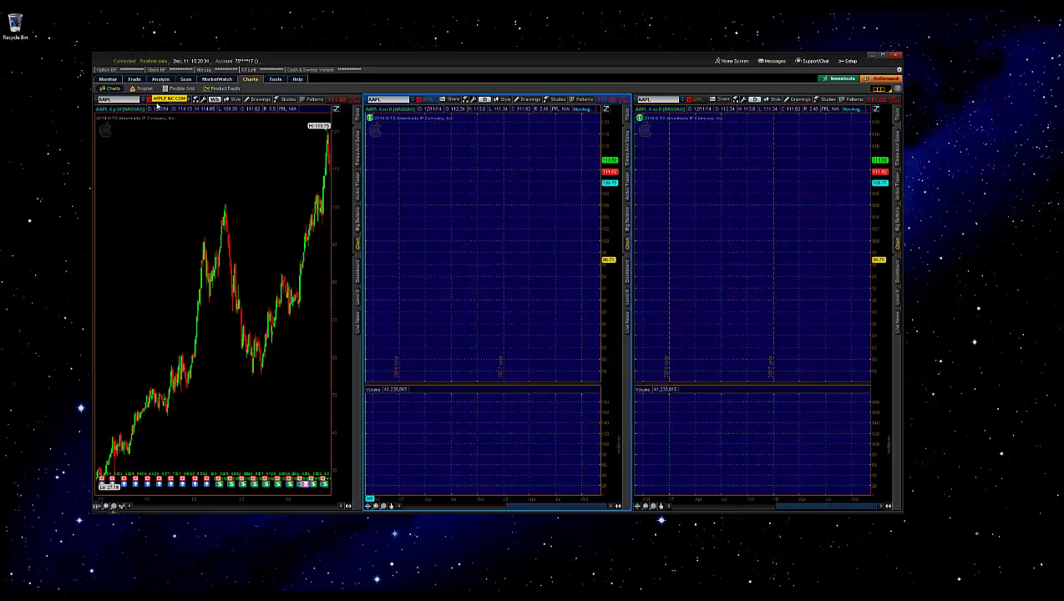
Step: Maximize the left AAPL chart to fill the whole window
{"action": "double_click", "coordinate": [158, 105]}
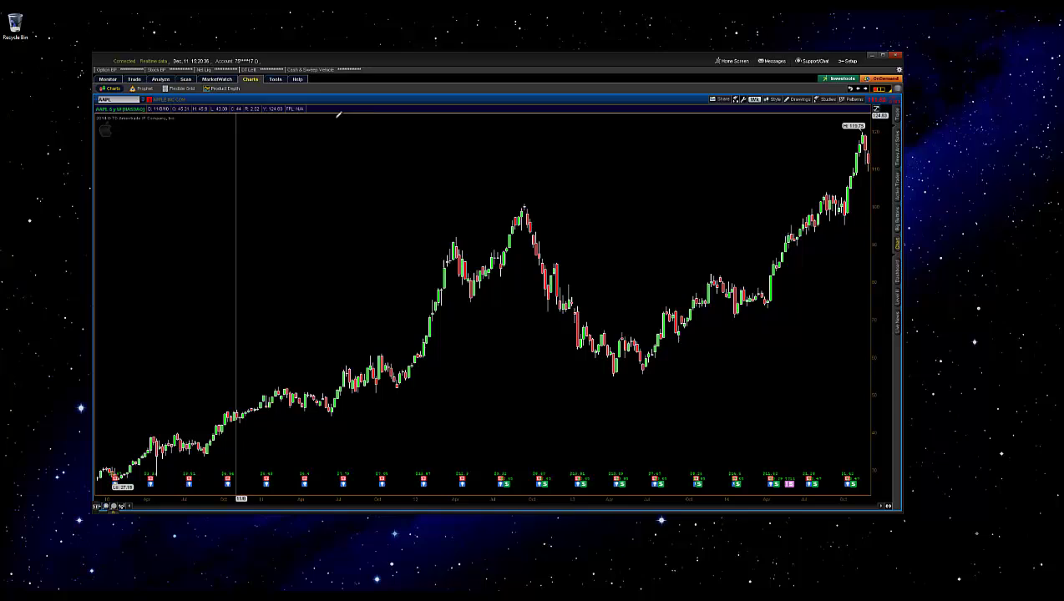
{"action": "double_click", "coordinate": [447, 101]}
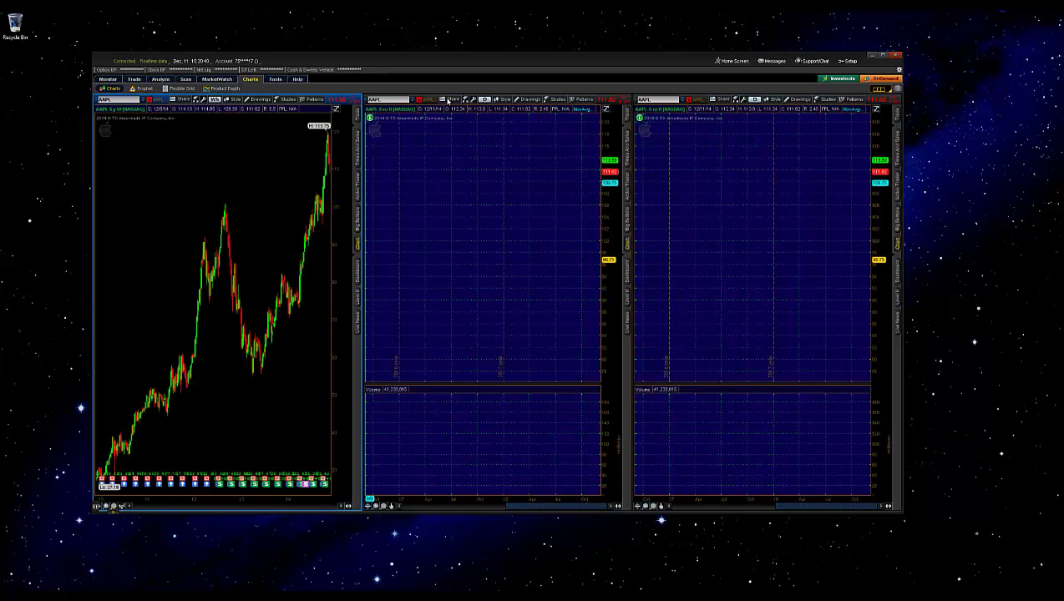
{"action": "double_click", "coordinate": [159, 99]}
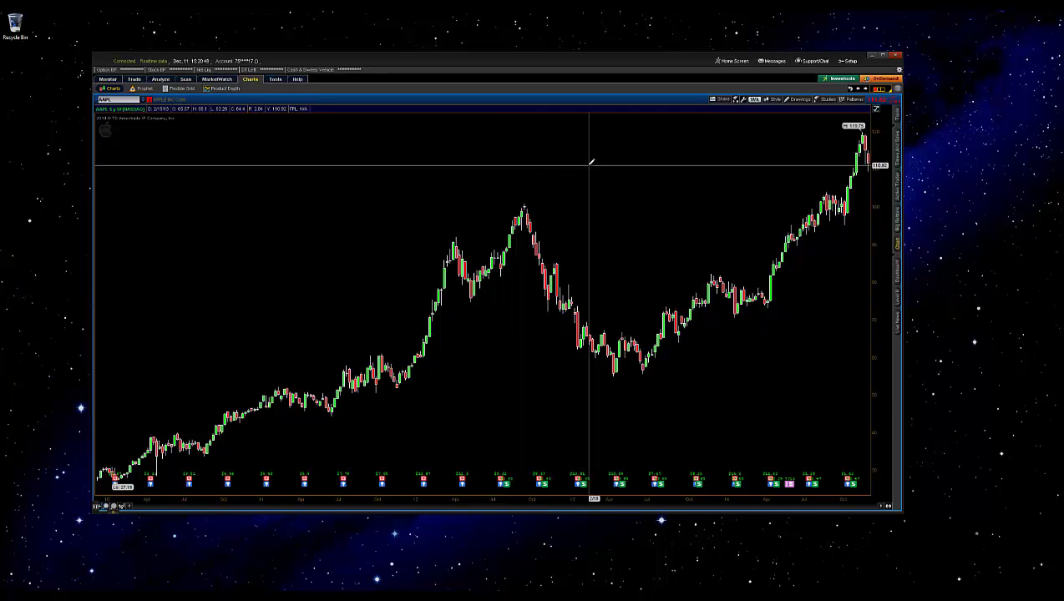
Step: Open the Edit Studies and Strategies dialog for the enlarged chart
{"action": "right_click", "coordinate": [590, 163]}
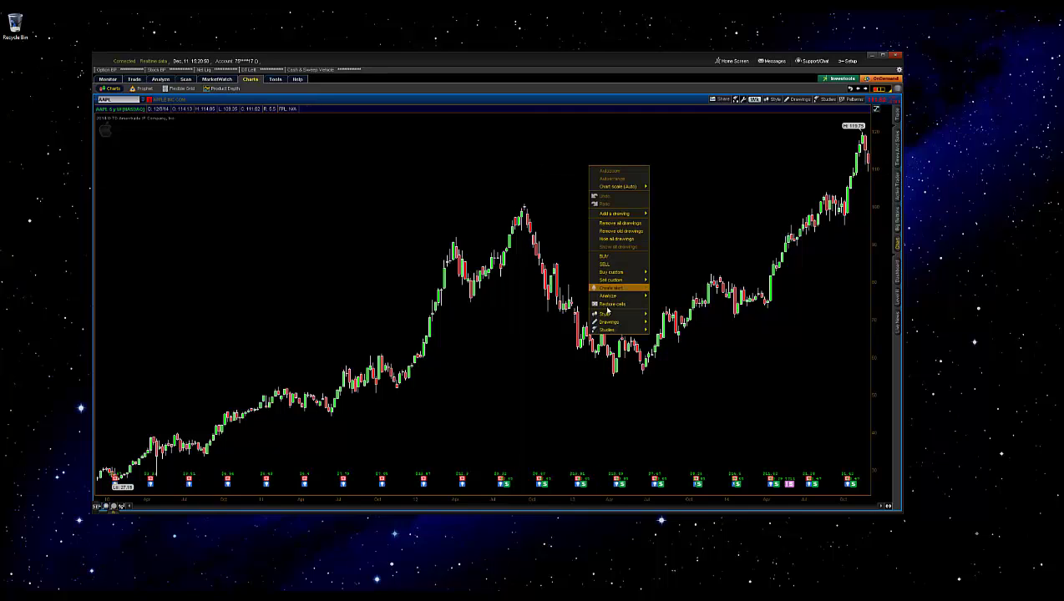
{"action": "mouse_move", "coordinate": [612, 331]}
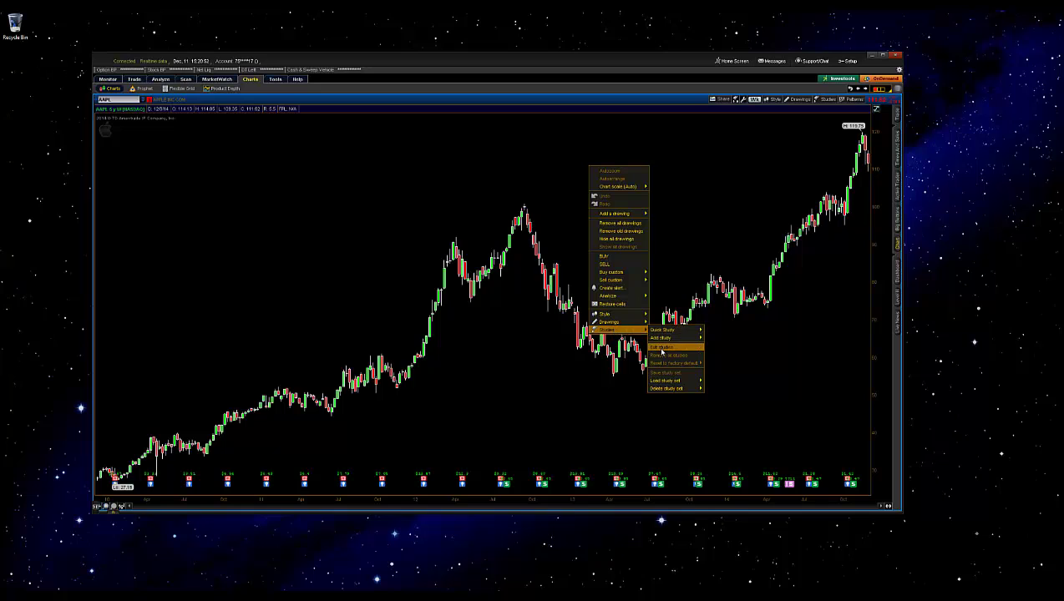
{"action": "left_click", "coordinate": [662, 346]}
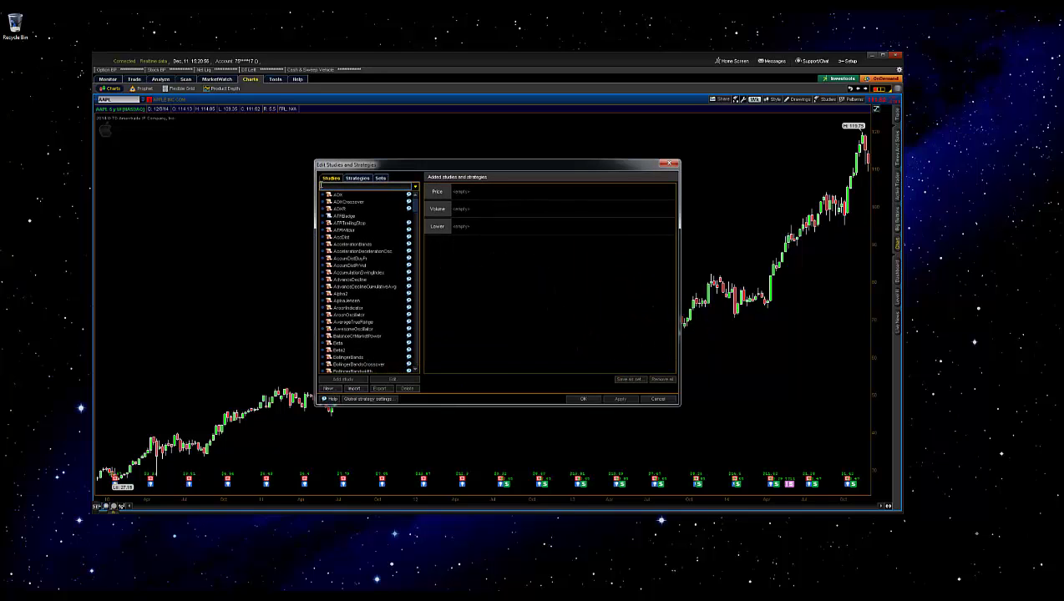
Step: Add the VolumeAvg and TTM_Squeeze studies to the AAPL chart and apply them
{"action": "type", "text": "volume"}
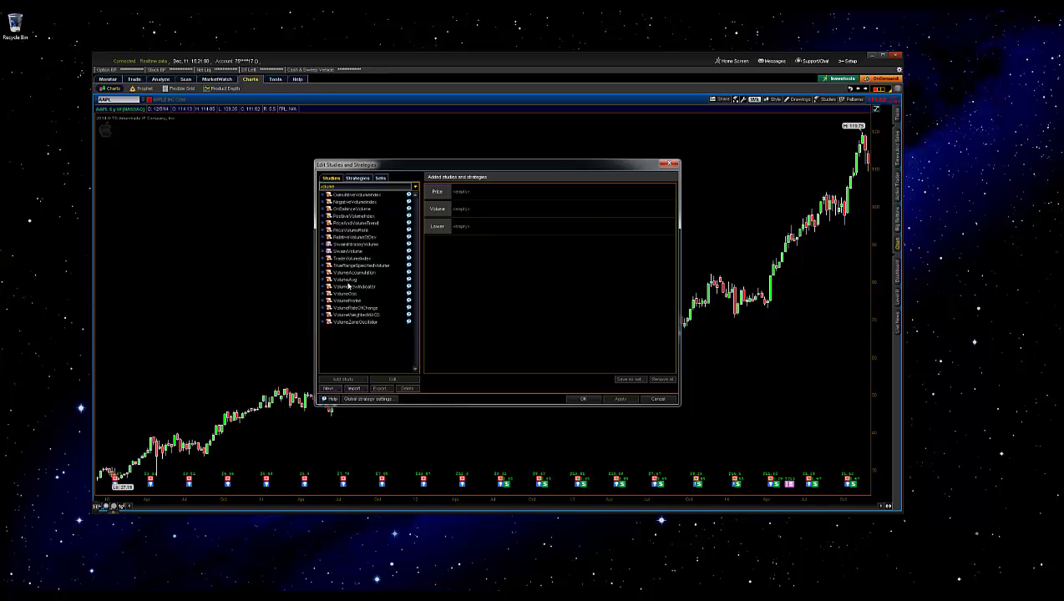
{"action": "double_click", "coordinate": [348, 280]}
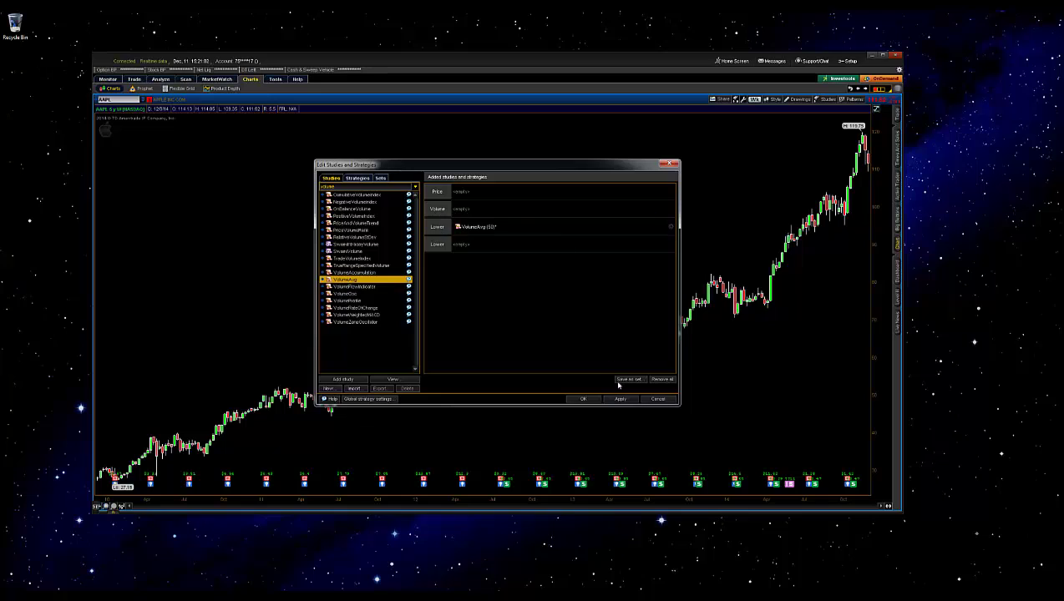
{"action": "left_click", "coordinate": [355, 187]}
{"action": "type", "text": "sque"}
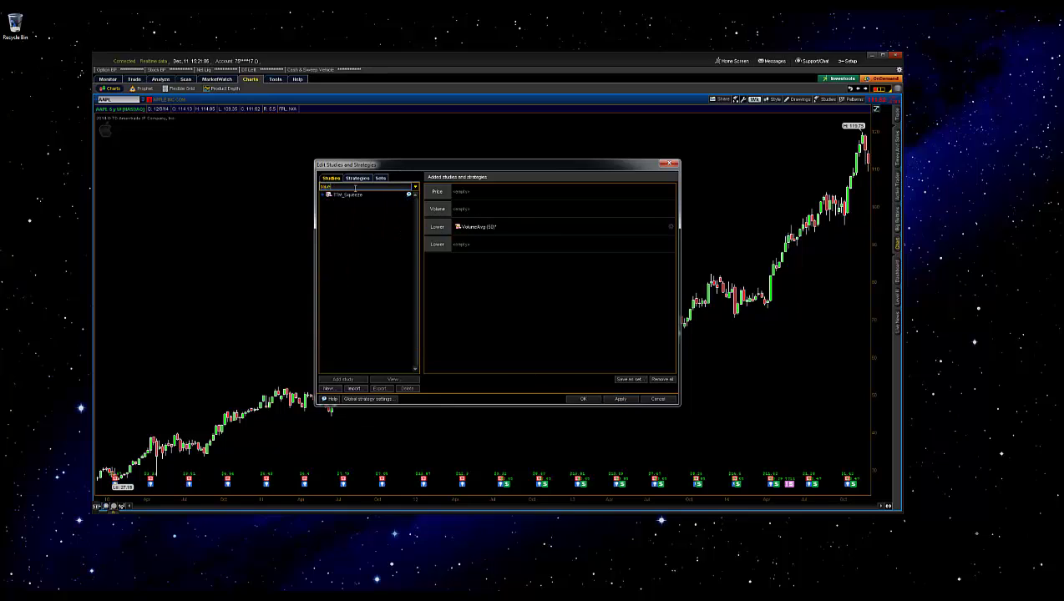
{"action": "double_click", "coordinate": [371, 201]}
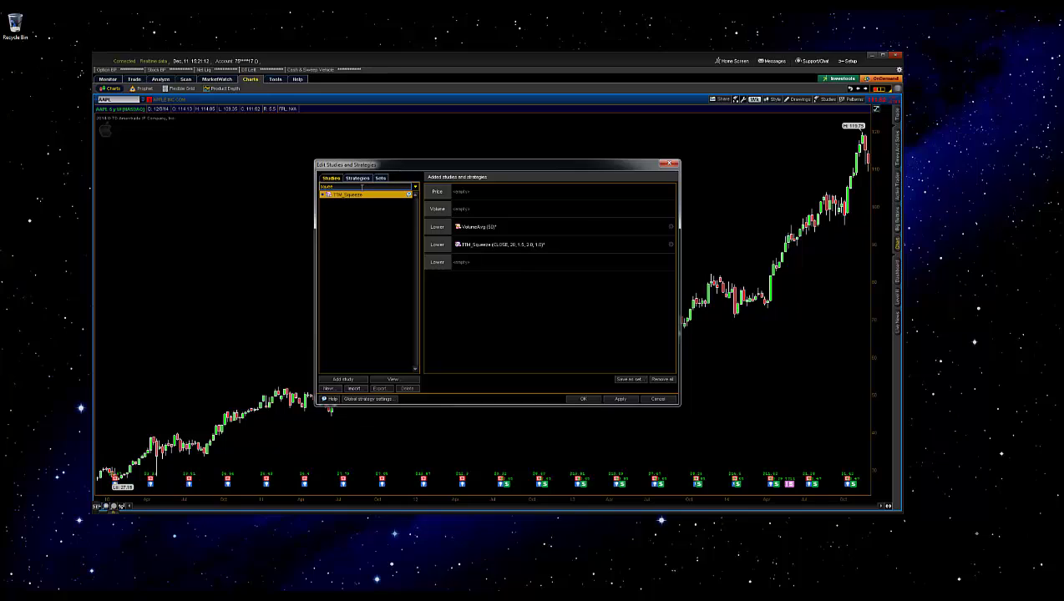
{"action": "left_click", "coordinate": [621, 400]}
{"action": "left_click", "coordinate": [583, 399]}
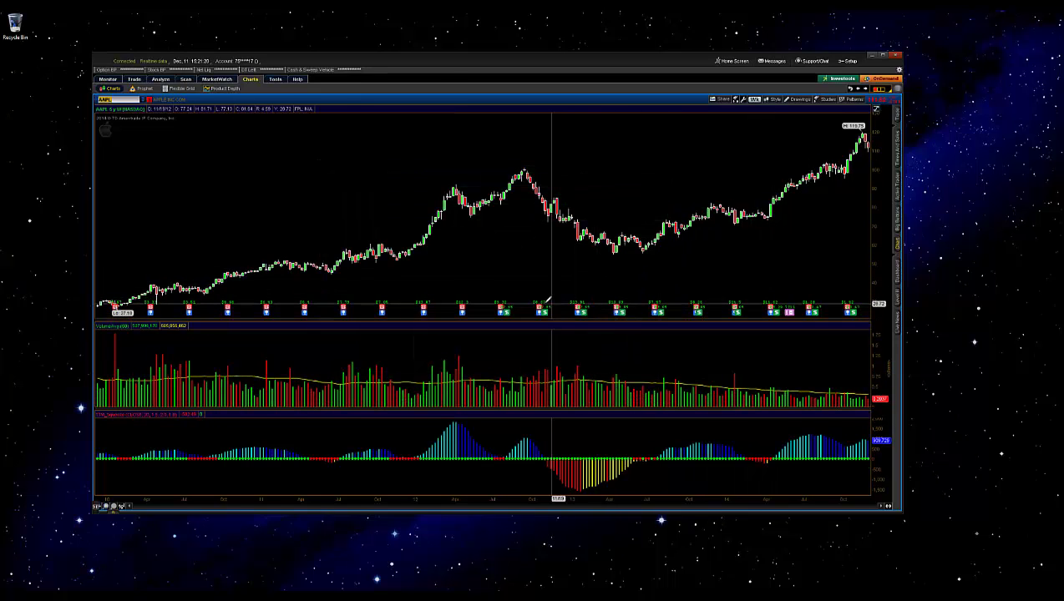
Step: Save the chart style as 'VolAvgSqueeze' with patterns and study set included
{"action": "right_click", "coordinate": [485, 250]}
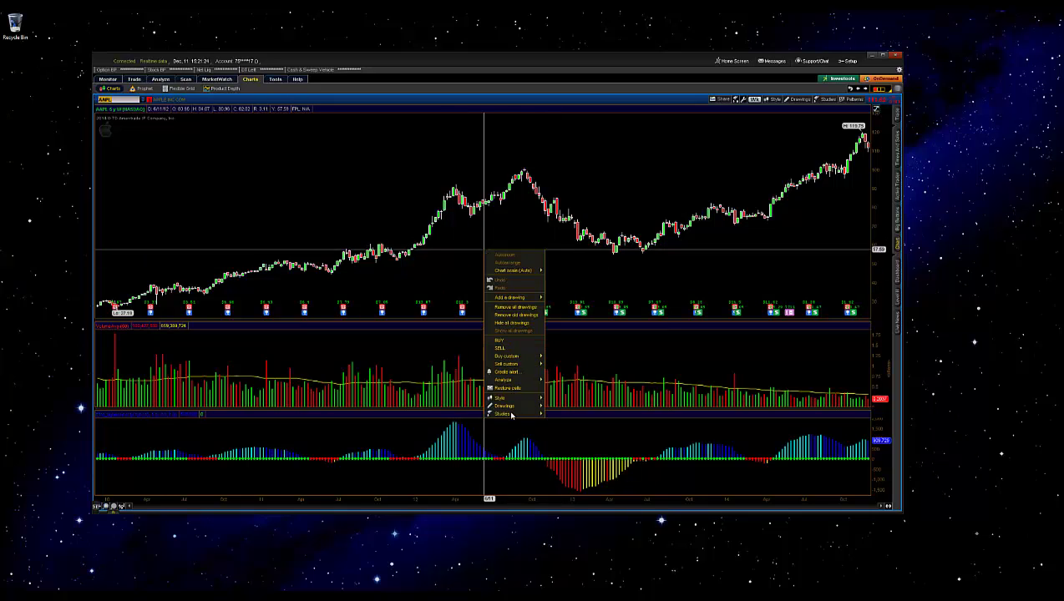
{"action": "mouse_move", "coordinate": [501, 397]}
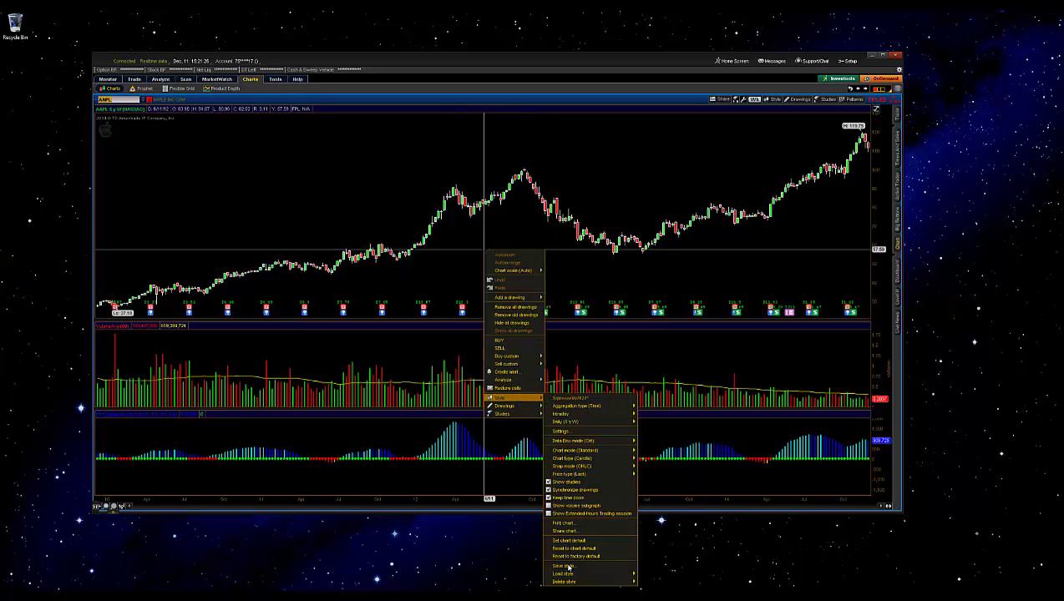
{"action": "left_click", "coordinate": [570, 573]}
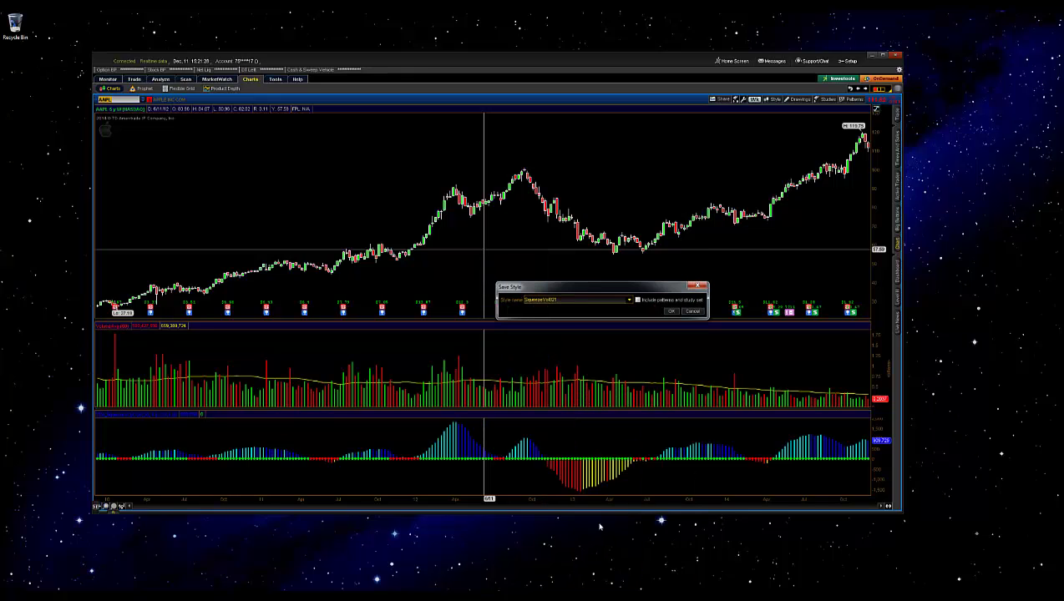
{"action": "double_click", "coordinate": [566, 299]}
{"action": "type", "text": "VolAvgSqueeze"}
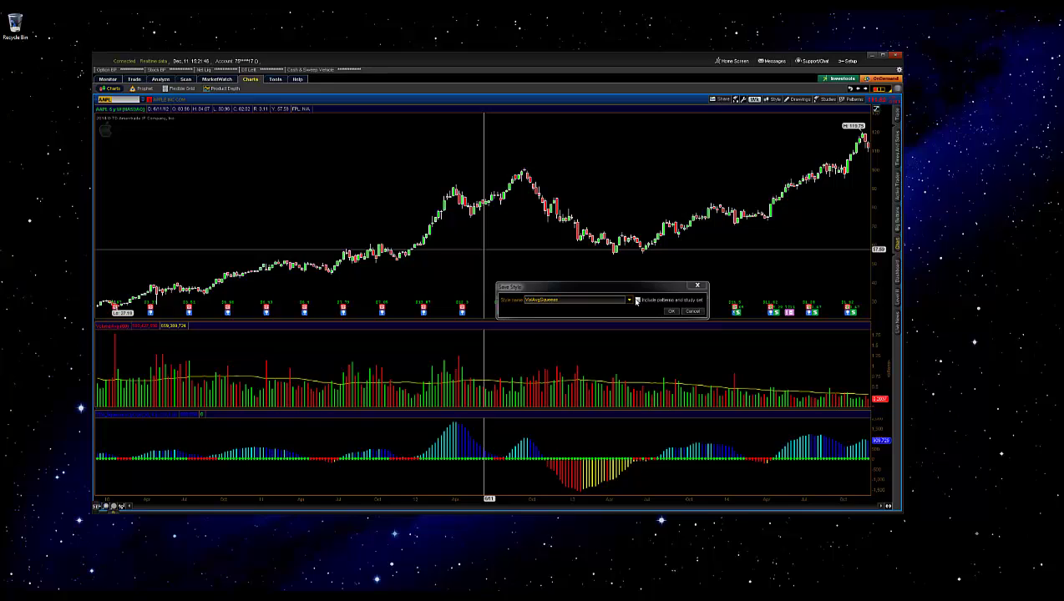
{"action": "left_click", "coordinate": [636, 301]}
{"action": "left_click", "coordinate": [672, 311]}
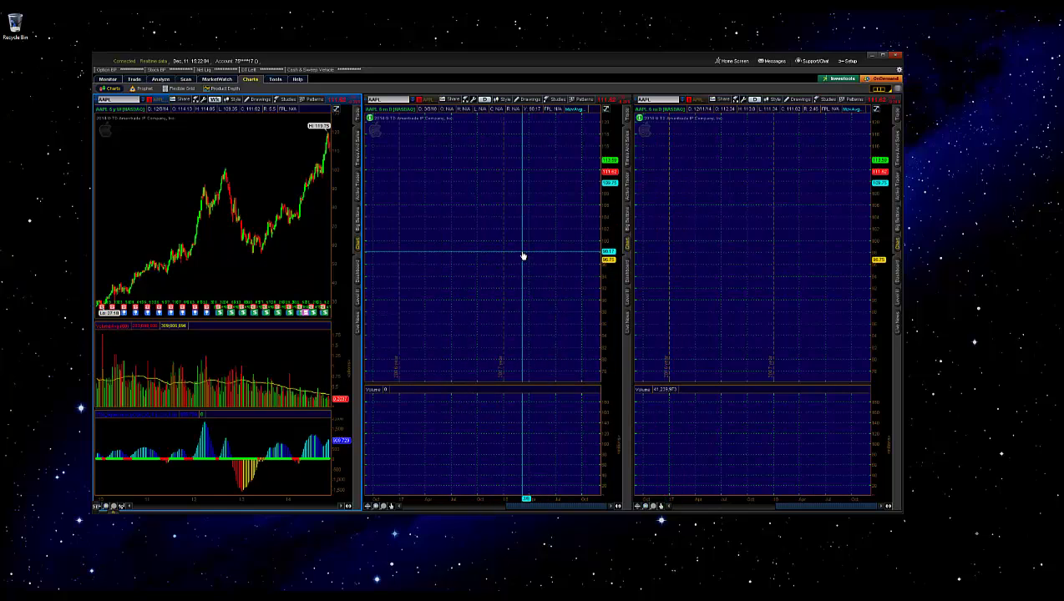
Step: Load the VolAvgSqueeze style onto both the middle and right AAPL charts
{"action": "right_click", "coordinate": [486, 213]}
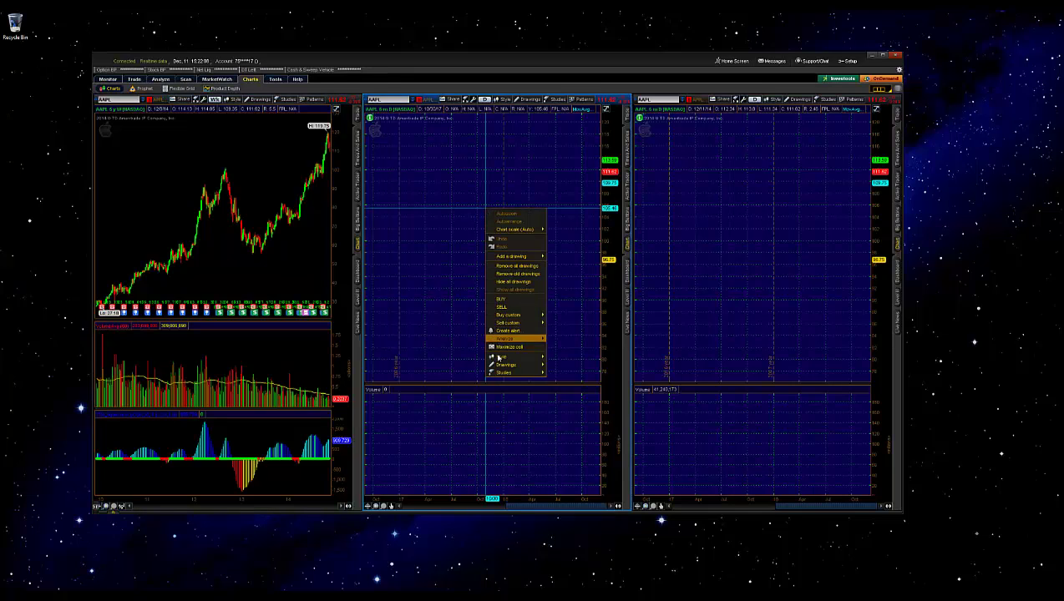
{"action": "mouse_move", "coordinate": [500, 361]}
{"action": "mouse_move", "coordinate": [563, 487]}
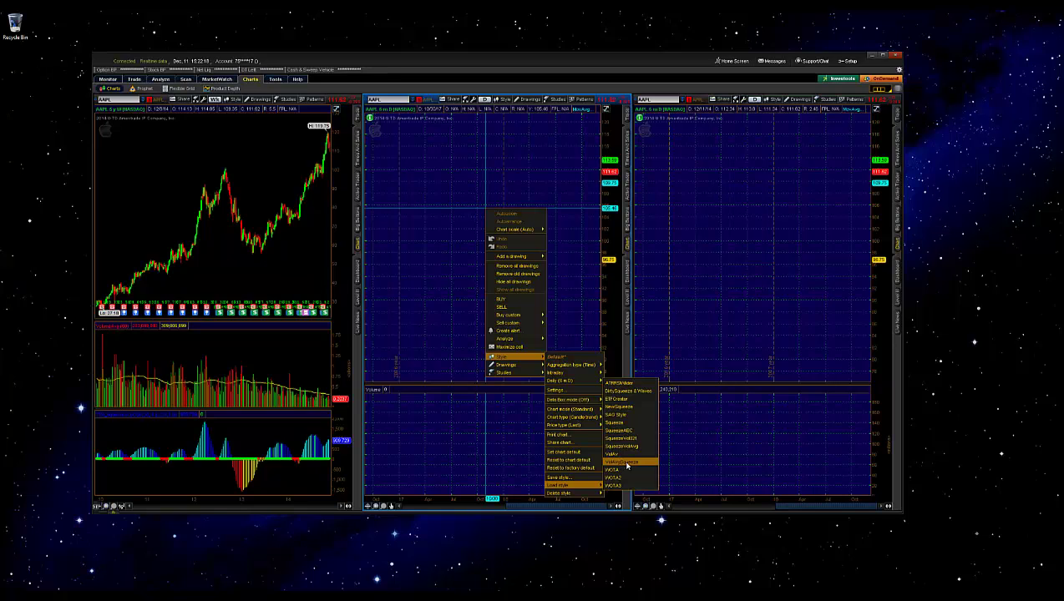
{"action": "left_click", "coordinate": [622, 462]}
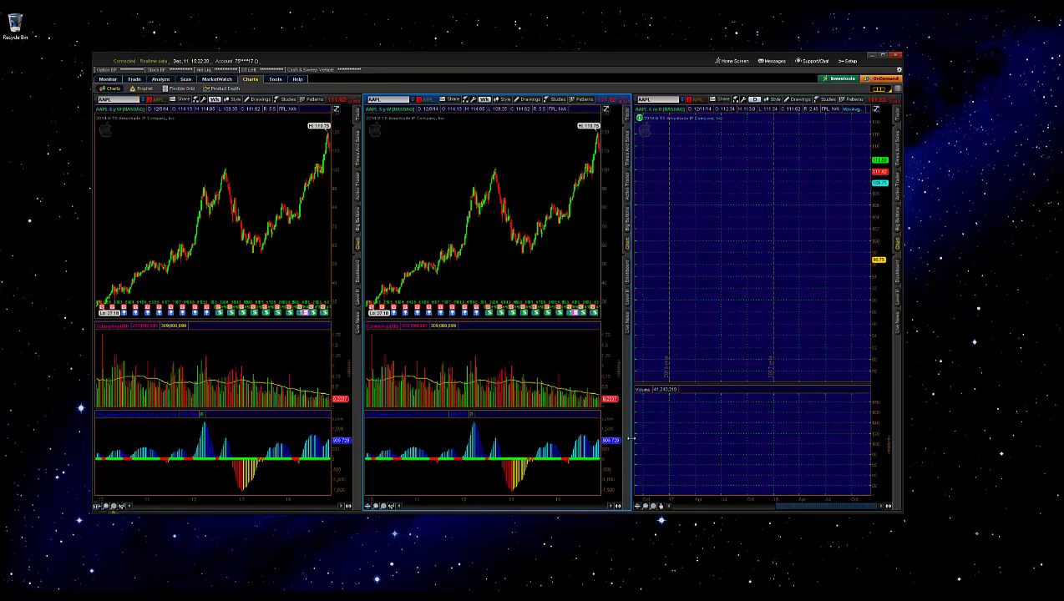
{"action": "right_click", "coordinate": [713, 173]}
{"action": "mouse_move", "coordinate": [766, 320]}
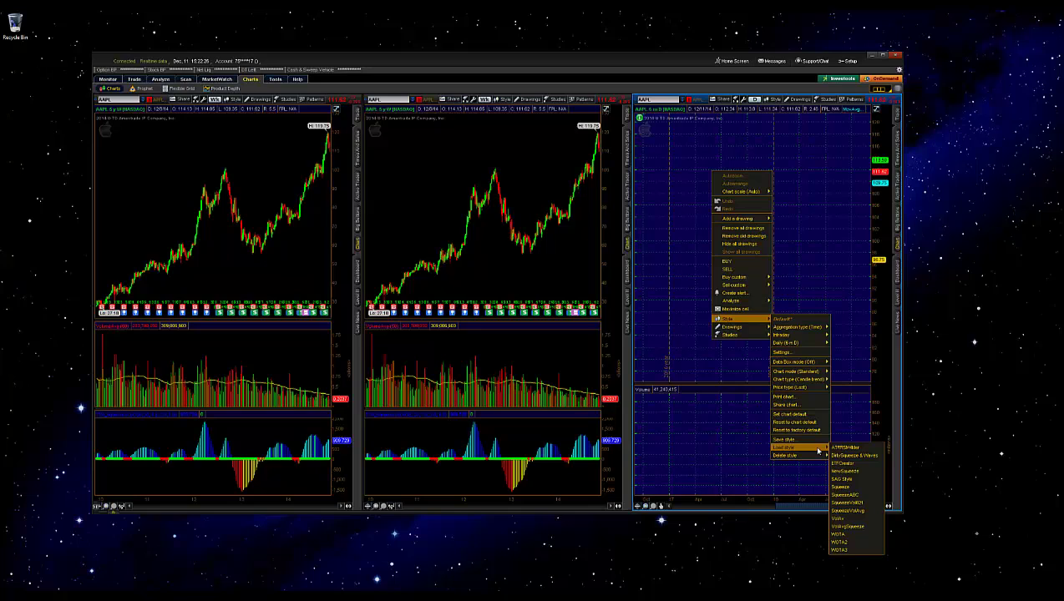
{"action": "left_click", "coordinate": [852, 519]}
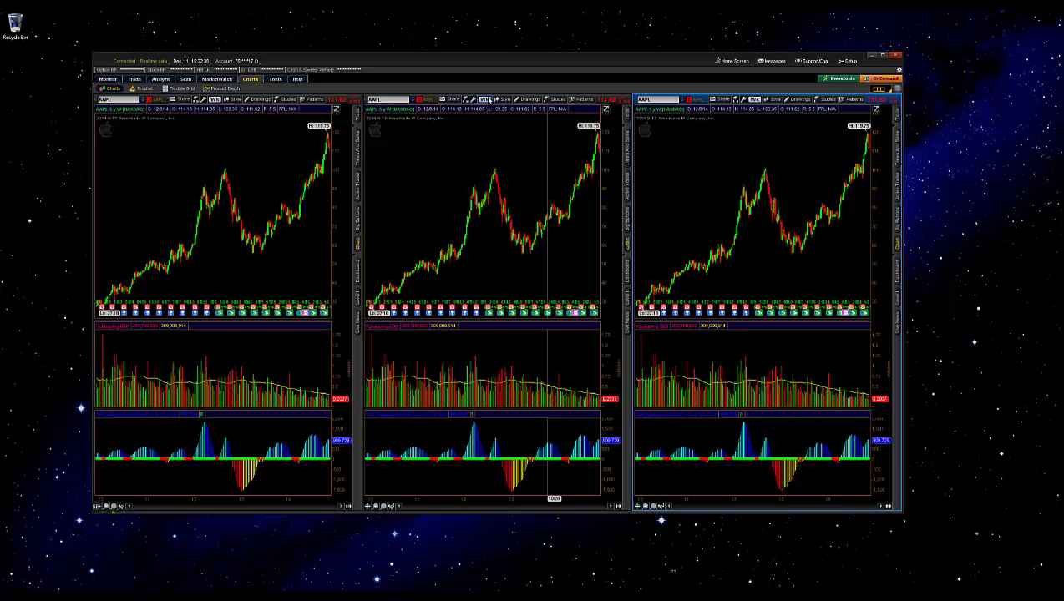
Step: Set the charts to 20 Y : M (left), 5 Y : W (middle) and 1 Y : D (right)
{"action": "left_click", "coordinate": [215, 99]}
{"action": "left_click", "coordinate": [227, 171]}
{"action": "left_click", "coordinate": [486, 100]}
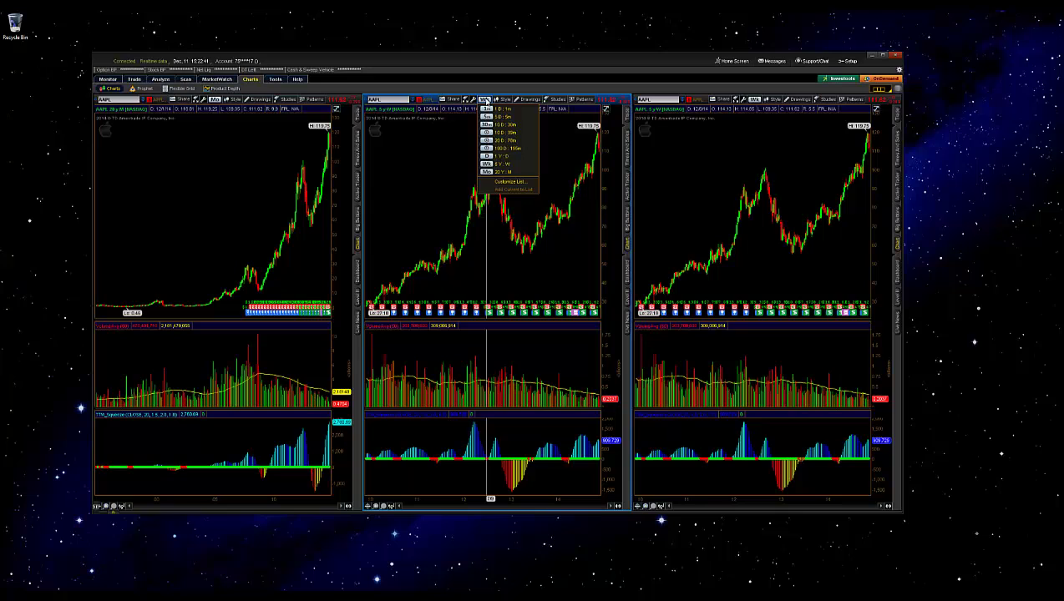
{"action": "left_click", "coordinate": [498, 163]}
{"action": "left_click", "coordinate": [754, 99]}
{"action": "left_click", "coordinate": [771, 157]}
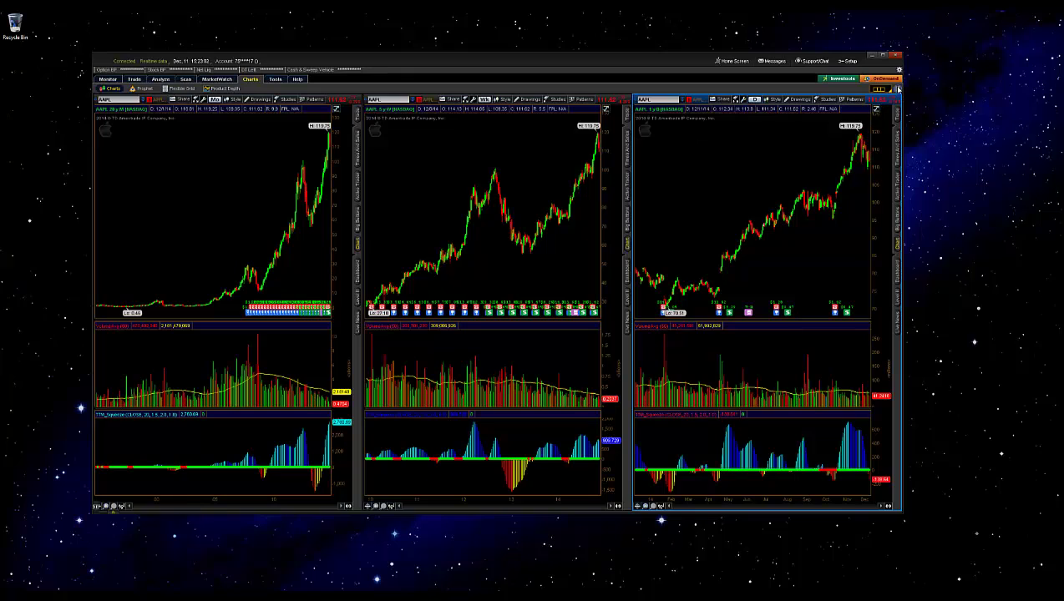
Step: Detach the three-chart grid into a separate window and move it toward the lower right
{"action": "left_click", "coordinate": [897, 88]}
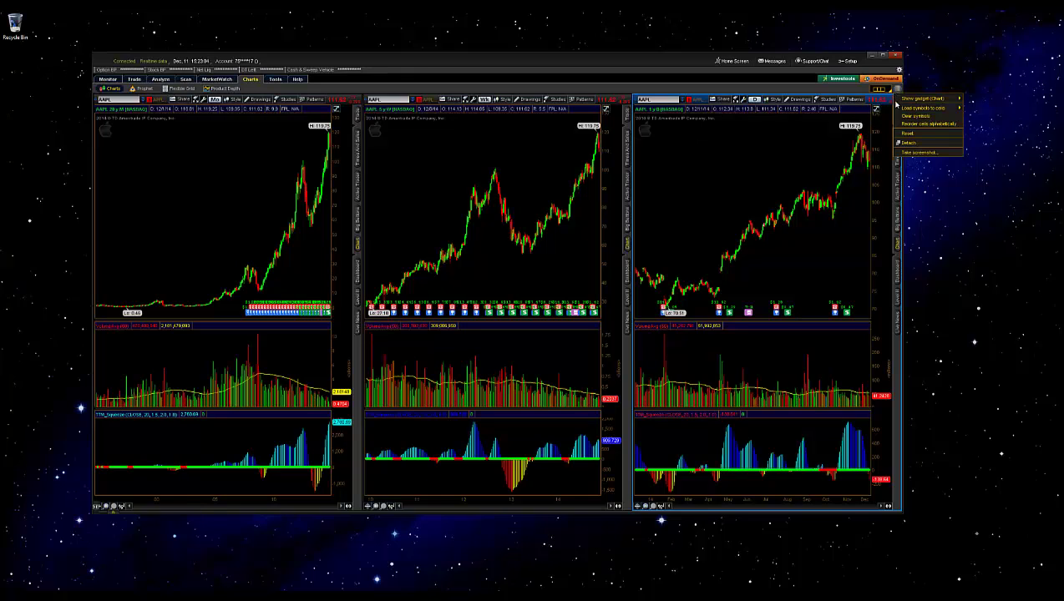
{"action": "left_click", "coordinate": [904, 143]}
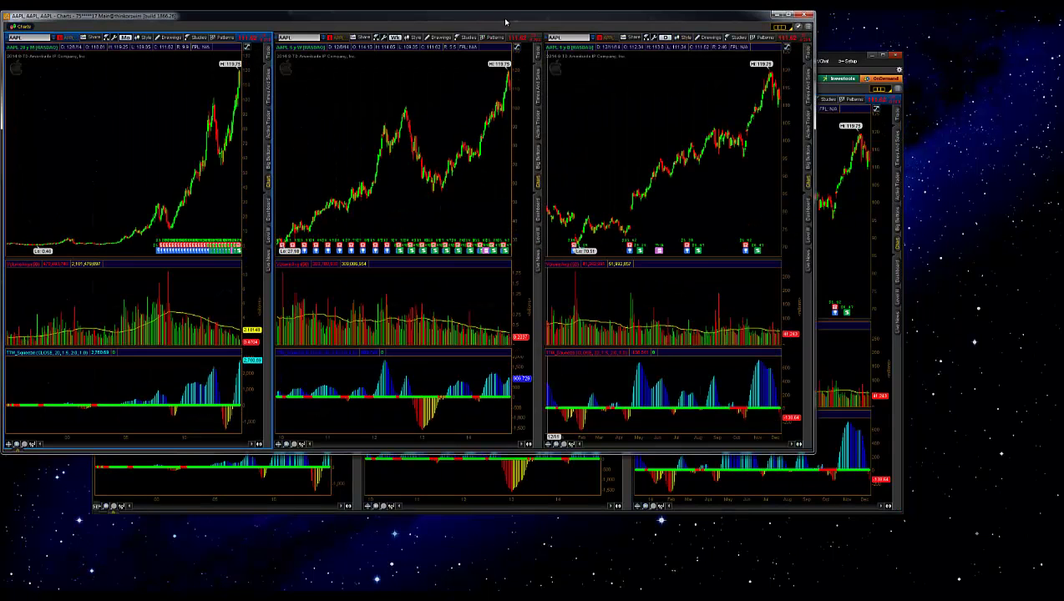
{"action": "left_click_drag", "start_coordinate": [506, 18], "coordinate": [648, 132]}
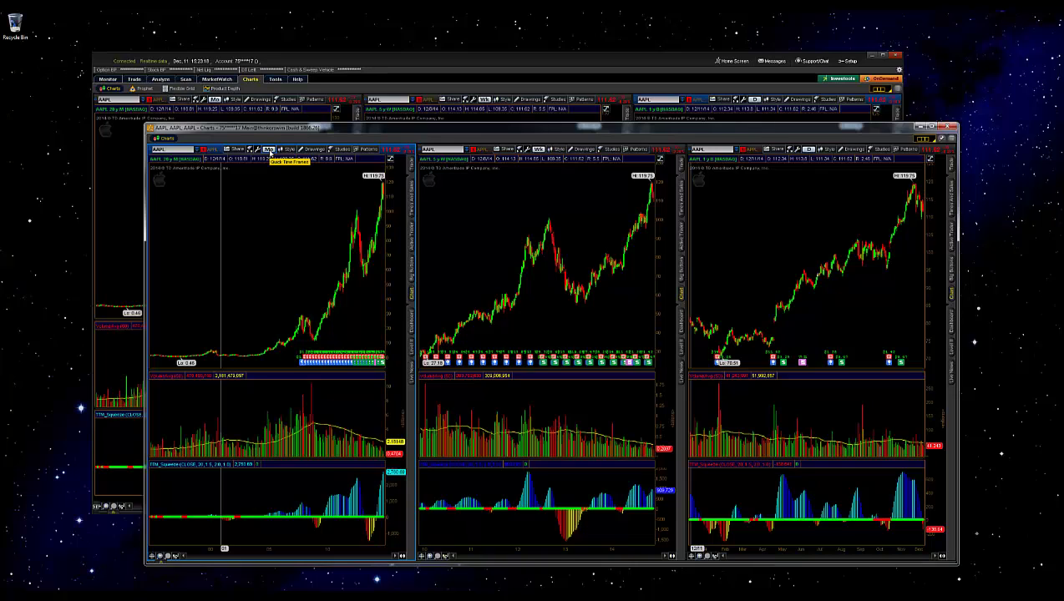
Step: Set the detached charts to 100 D:195m, 20 D:78m and 10 D:30m from left to right
{"action": "left_click", "coordinate": [268, 149]}
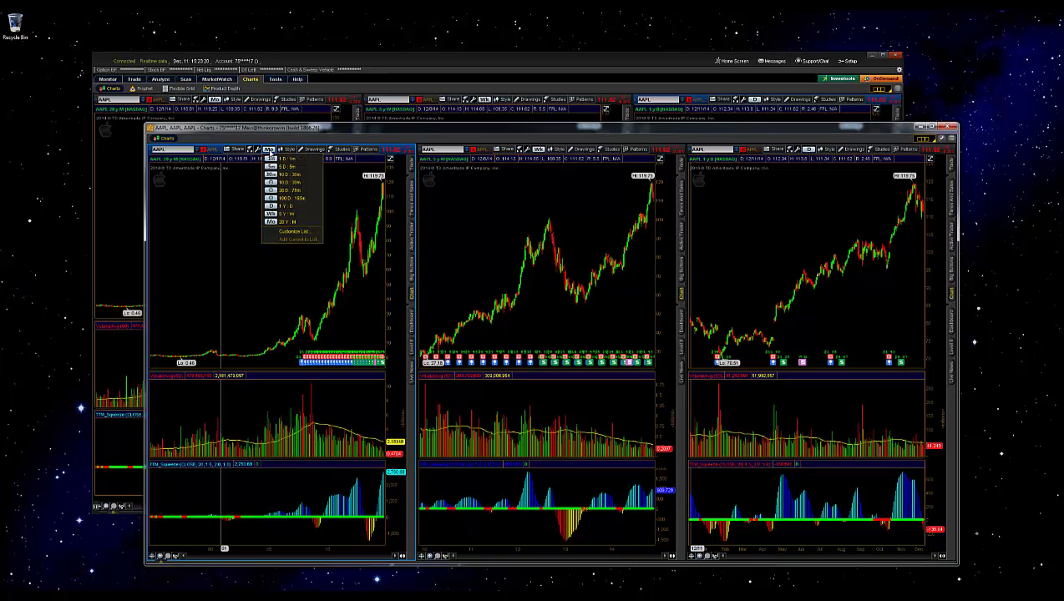
{"action": "left_click", "coordinate": [291, 199]}
{"action": "left_click", "coordinate": [538, 149]}
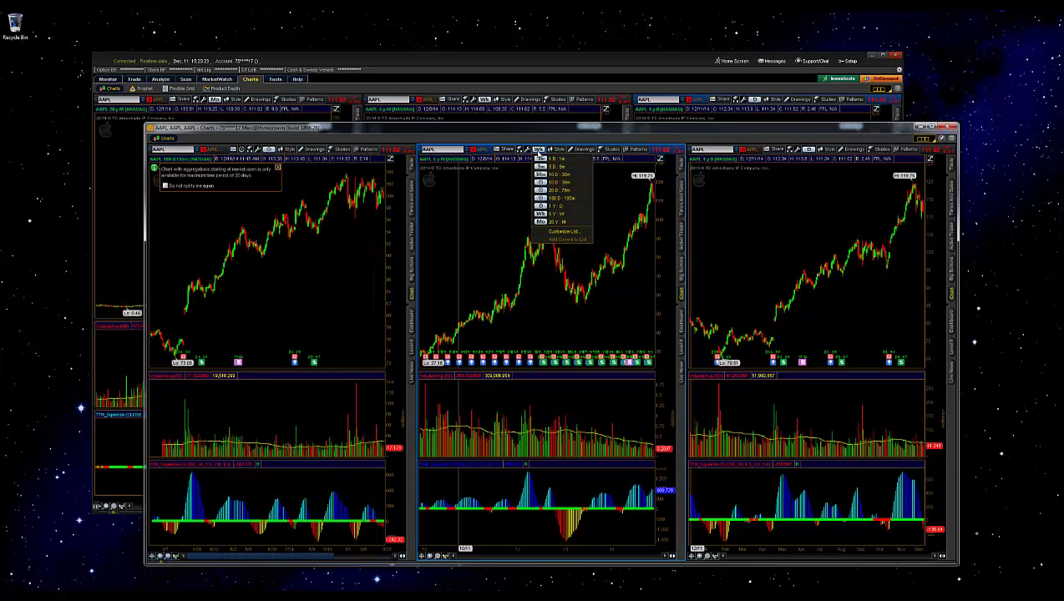
{"action": "left_click", "coordinate": [551, 190]}
{"action": "left_click", "coordinate": [808, 149]}
{"action": "left_click", "coordinate": [822, 182]}
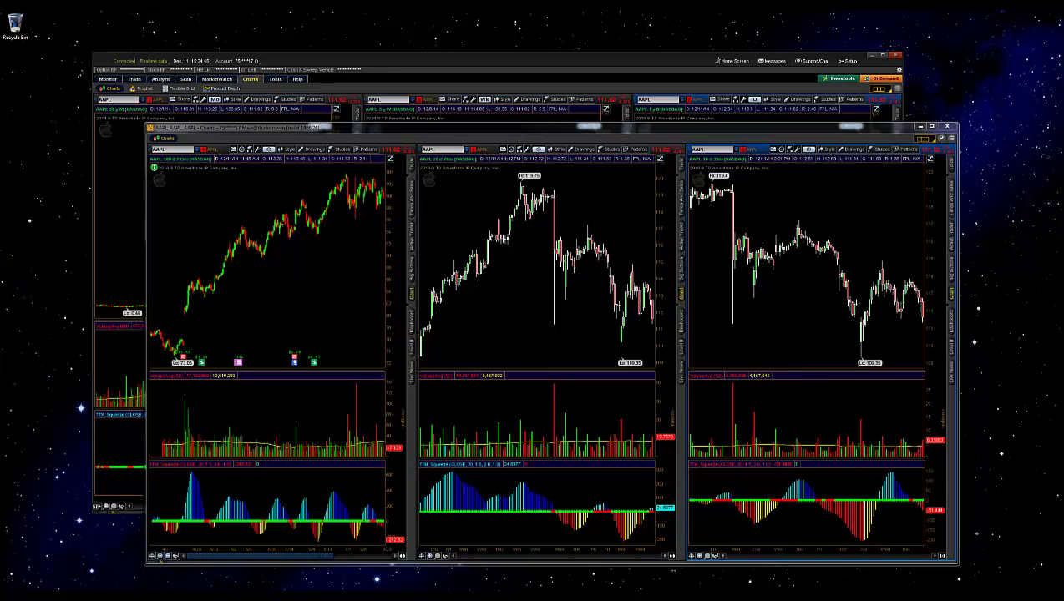
{"action": "key", "text": "alt+Tab"}
{"action": "left_click_drag", "start_coordinate": [468, 352], "coordinate": [576, 288]}
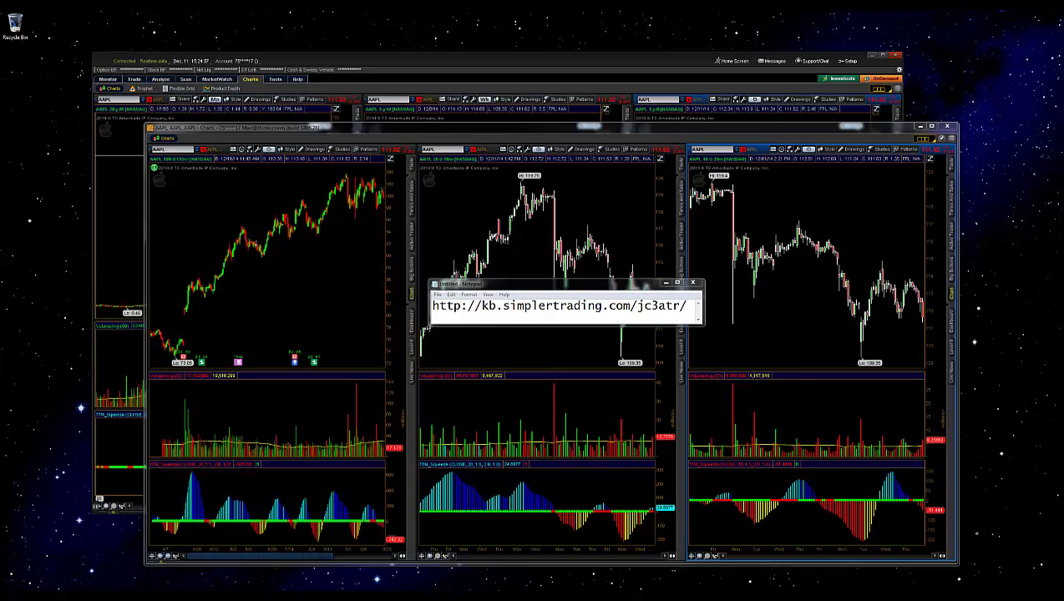
{"action": "double_click", "coordinate": [520, 308]}
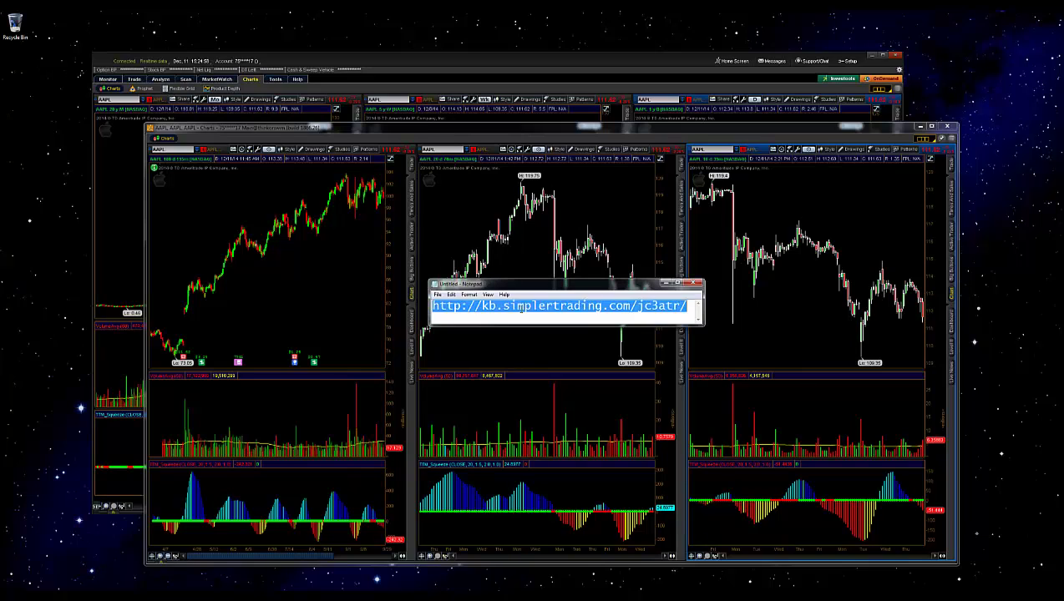
{"action": "double_click", "coordinate": [520, 308]}
{"action": "type", "text": "http://kb.simplertrading.com/quick/"}
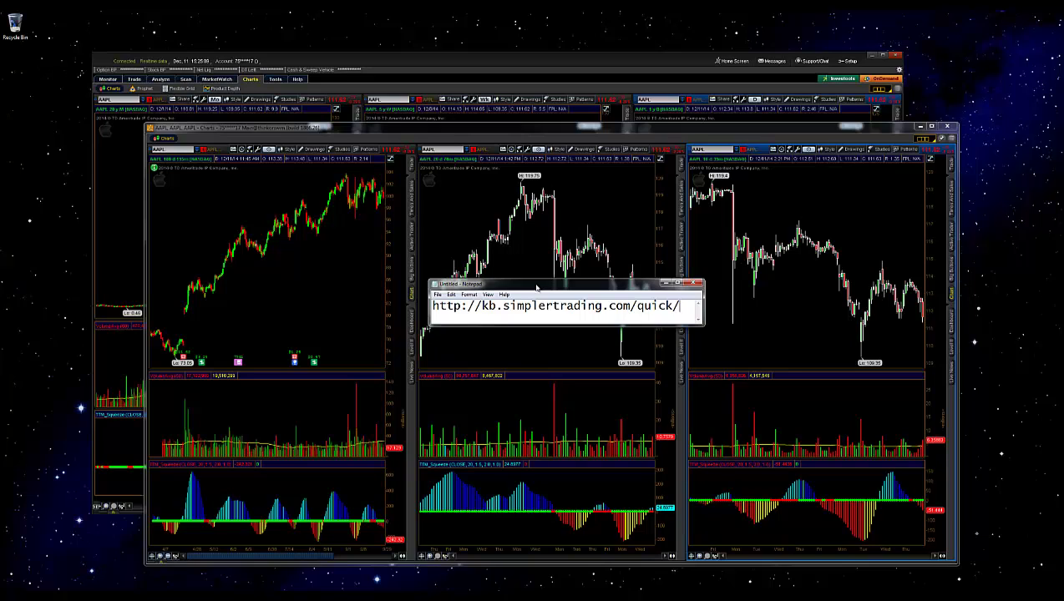
{"action": "left_click_drag", "start_coordinate": [537, 286], "coordinate": [299, 322]}
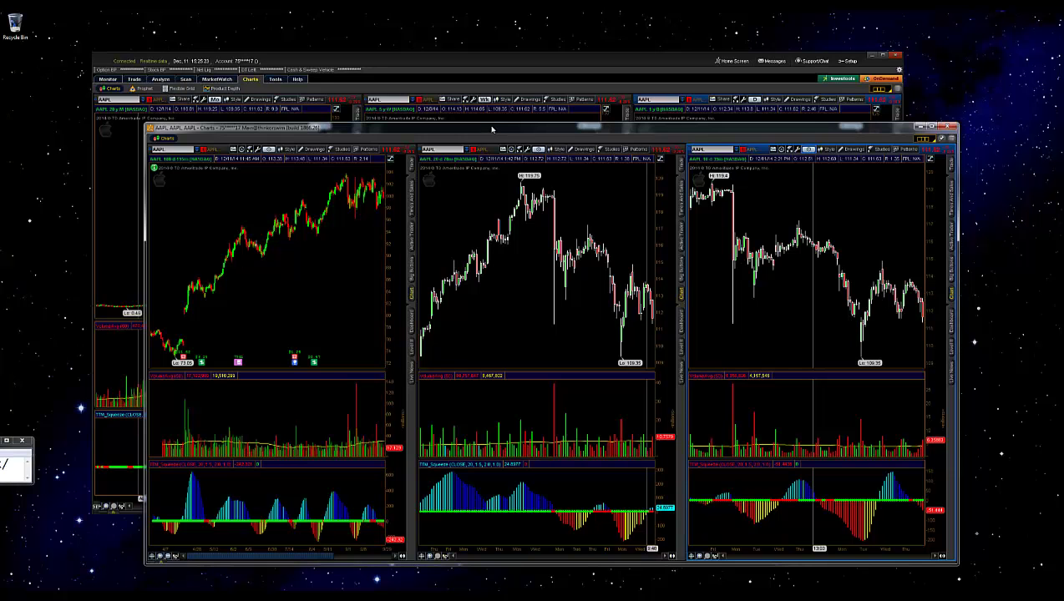
Step: Move the detached Charts window aside and minimize it
{"action": "mouse_move", "coordinate": [497, 130]}
{"action": "left_mouse_down"}
{"action": "mouse_move", "coordinate": [567, 128]}
{"action": "mouse_move", "coordinate": [504, 121]}
{"action": "left_mouse_up"}
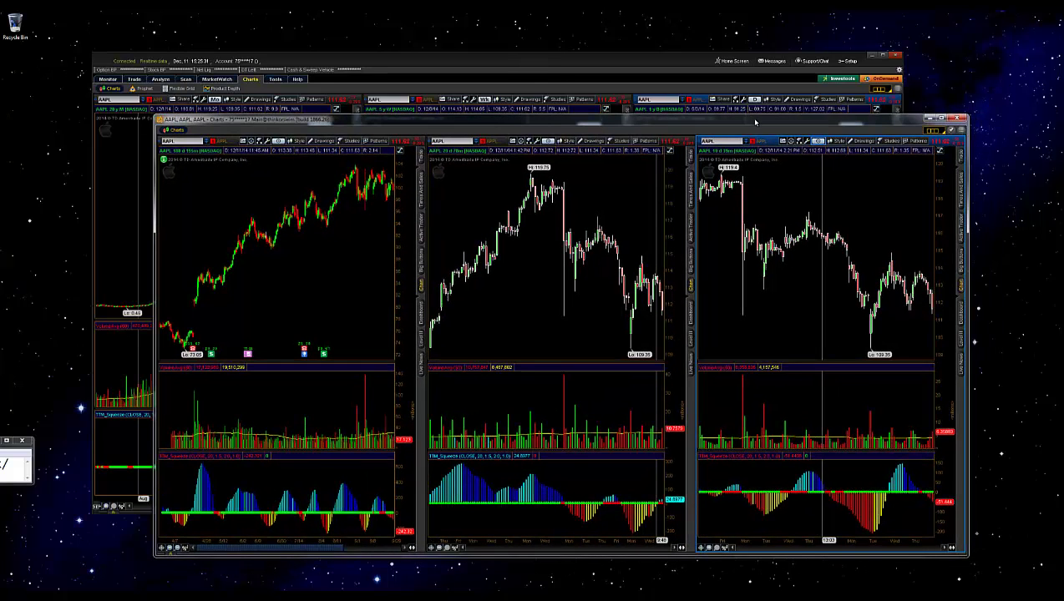
{"action": "left_click", "coordinate": [941, 120]}
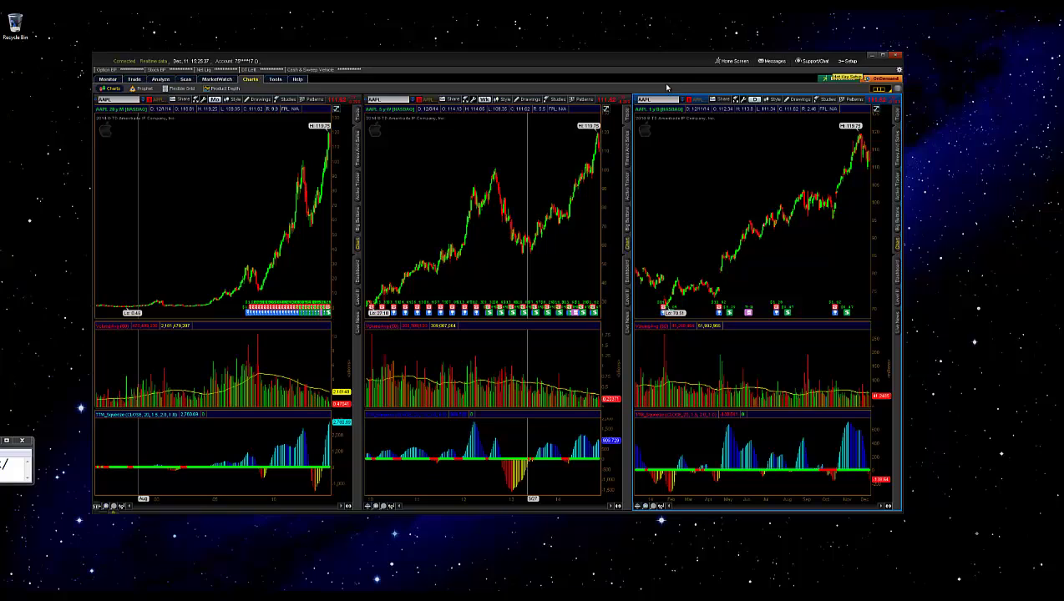
{"action": "left_click_drag", "start_coordinate": [755, 97], "coordinate": [845, 67]}
Step: Save the two-window AAPL layout as a new workspace named ScalGrid
{"action": "left_click", "coordinate": [844, 61]}
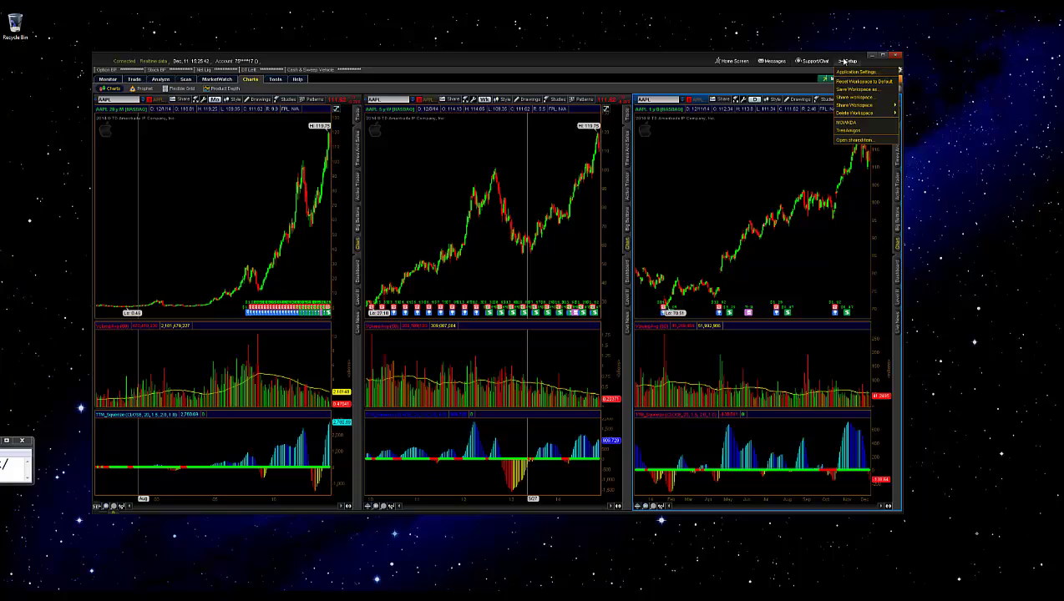
{"action": "left_click", "coordinate": [847, 89]}
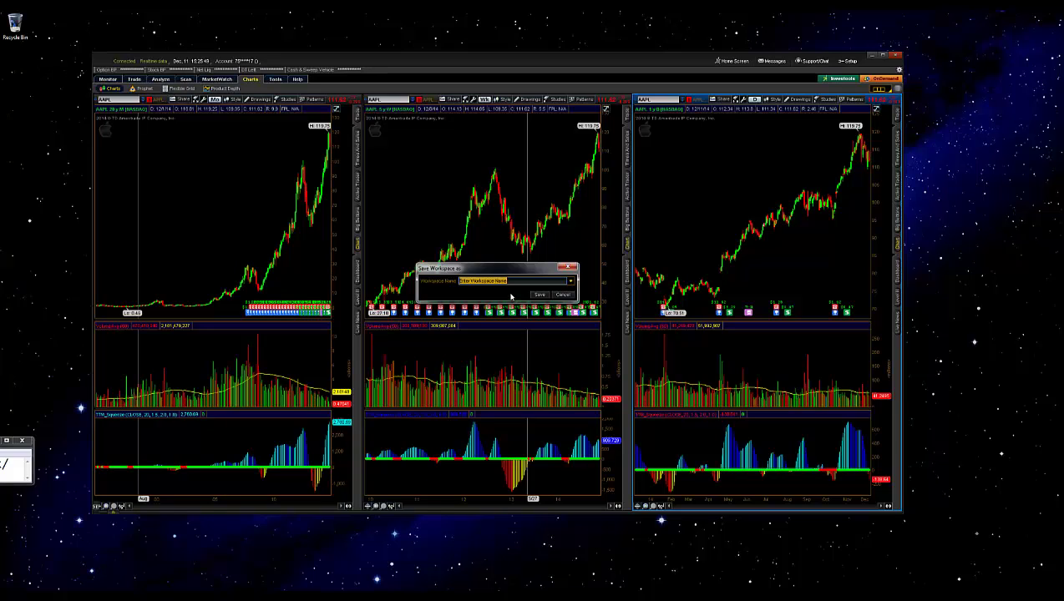
{"action": "type", "text": "ScottGrid"}
{"action": "left_click", "coordinate": [539, 296]}
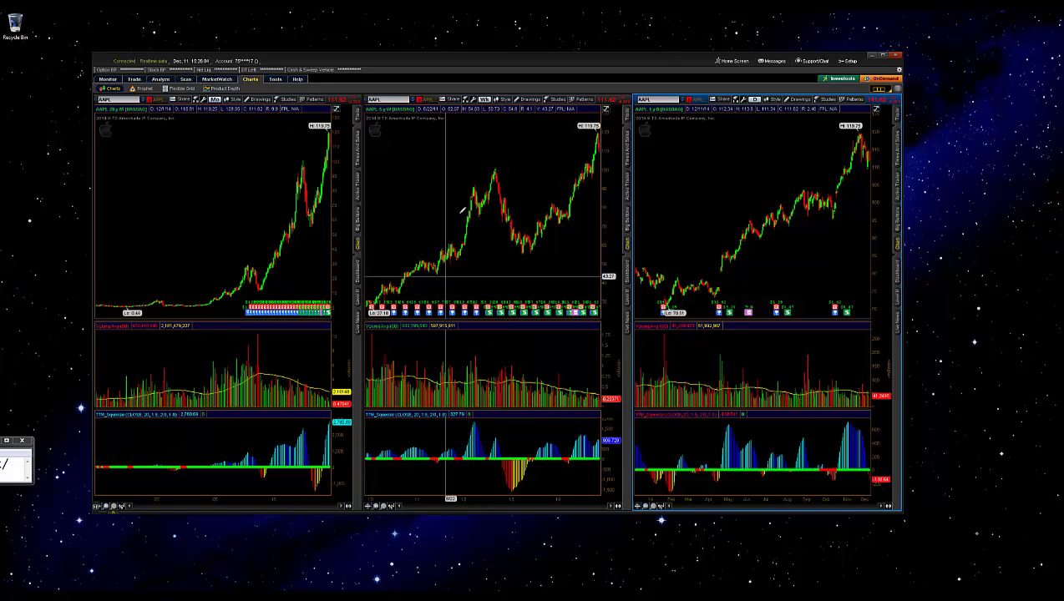
Step: Switch the main window to a 1x1 chart grid and remove all studies
{"action": "left_click", "coordinate": [877, 89]}
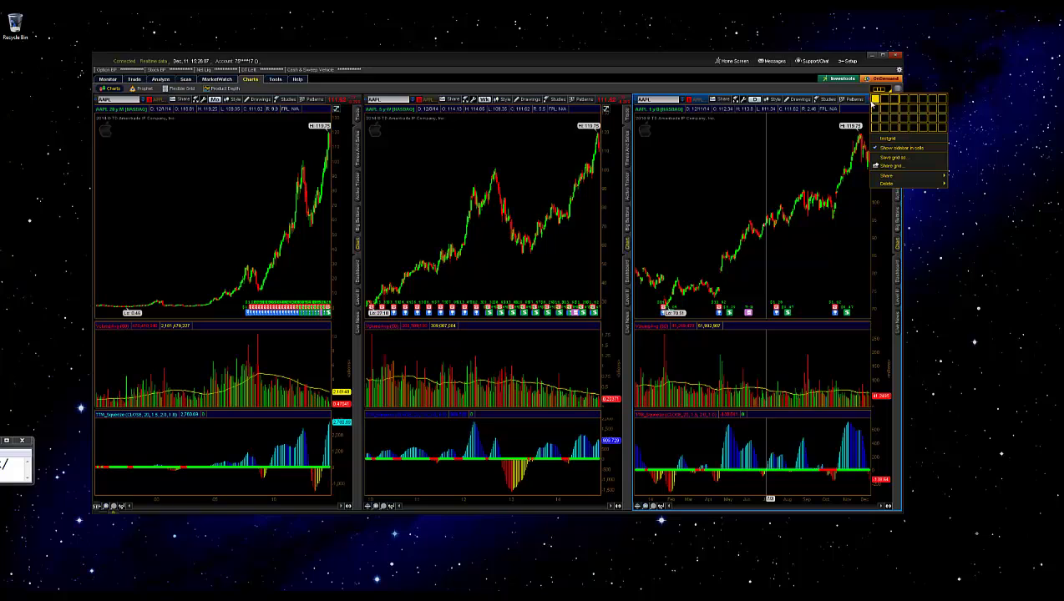
{"action": "left_click", "coordinate": [874, 100]}
{"action": "right_click", "coordinate": [443, 175]}
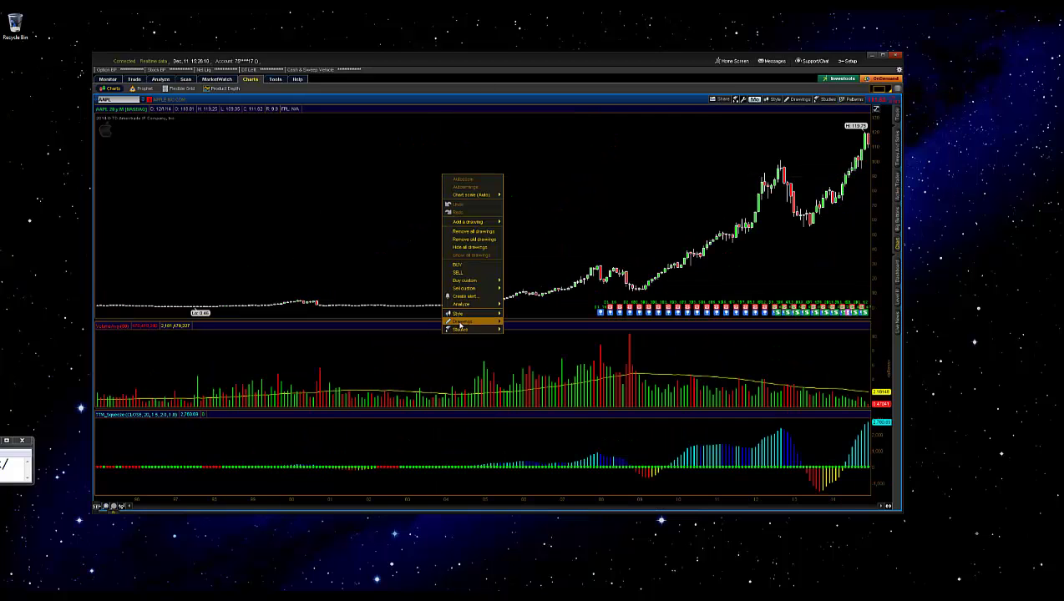
{"action": "mouse_move", "coordinate": [462, 331]}
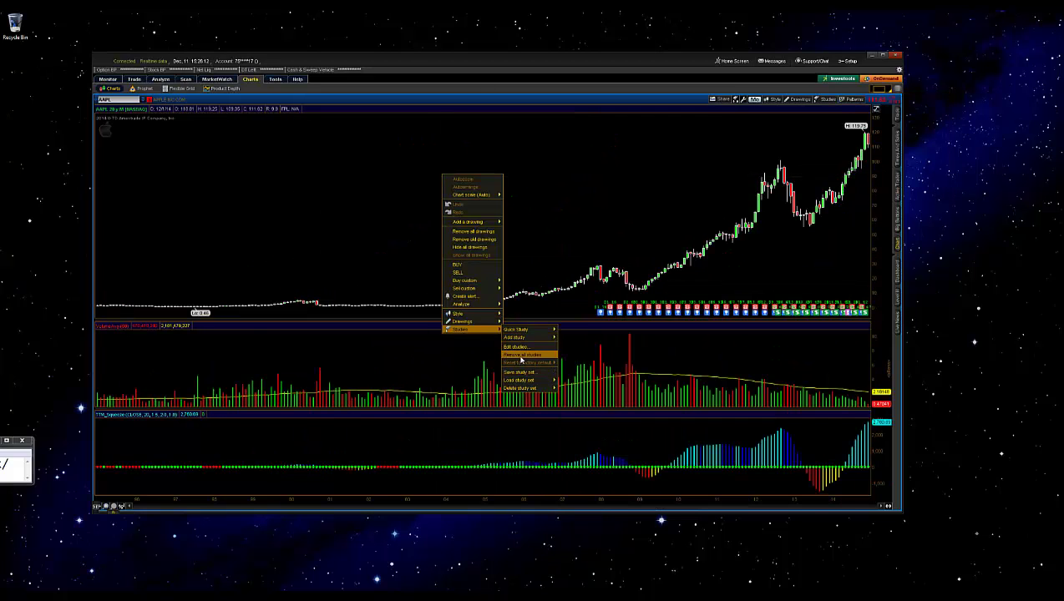
{"action": "left_click", "coordinate": [521, 358]}
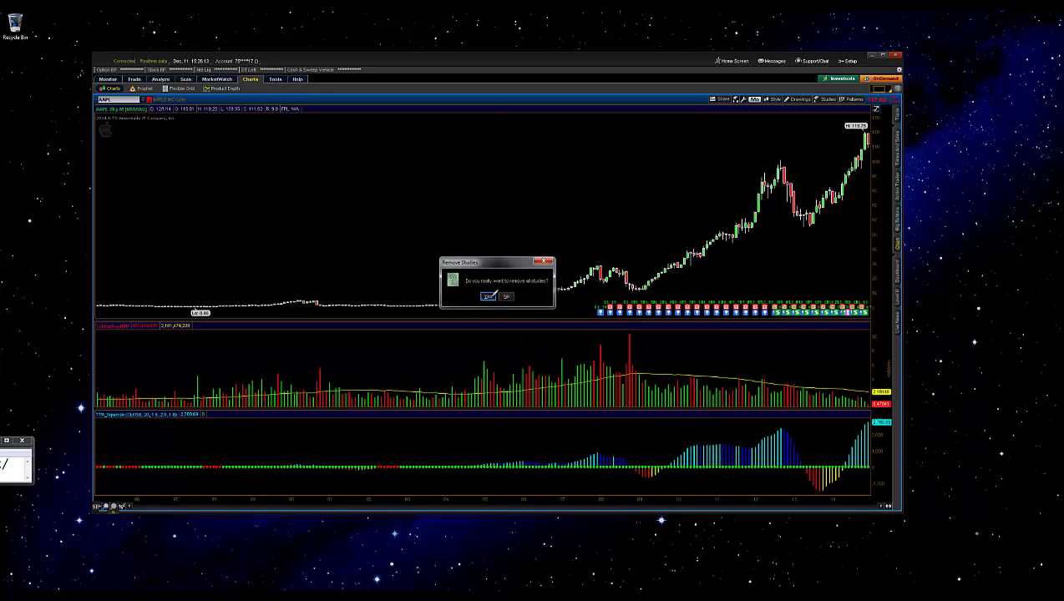
{"action": "left_click", "coordinate": [489, 296]}
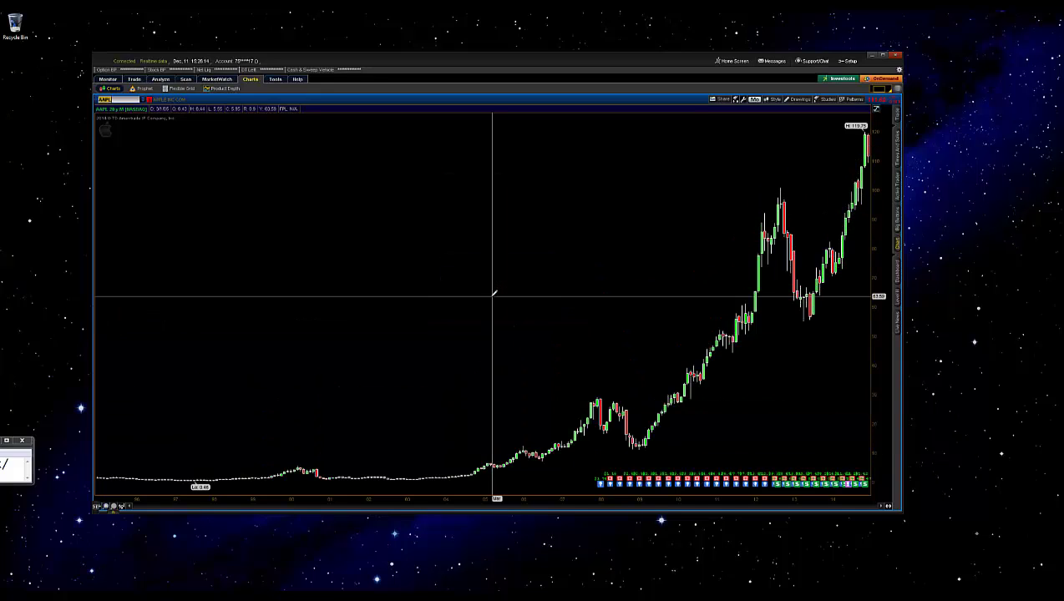
Step: Restore the minimized detached Charts window and close it
{"action": "left_click", "coordinate": [753, 101]}
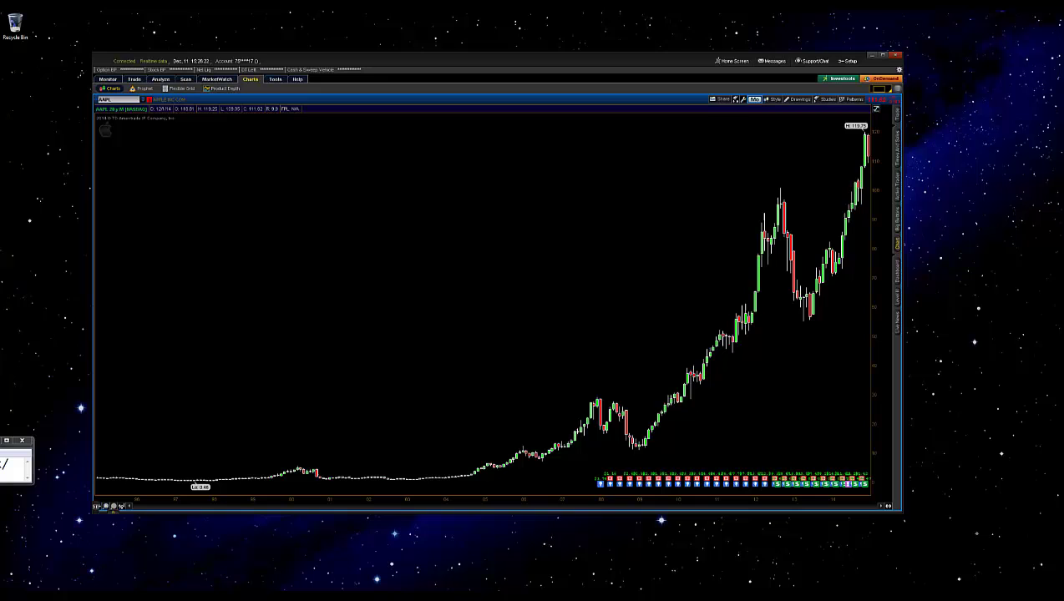
{"action": "left_click", "coordinate": [466, 552]}
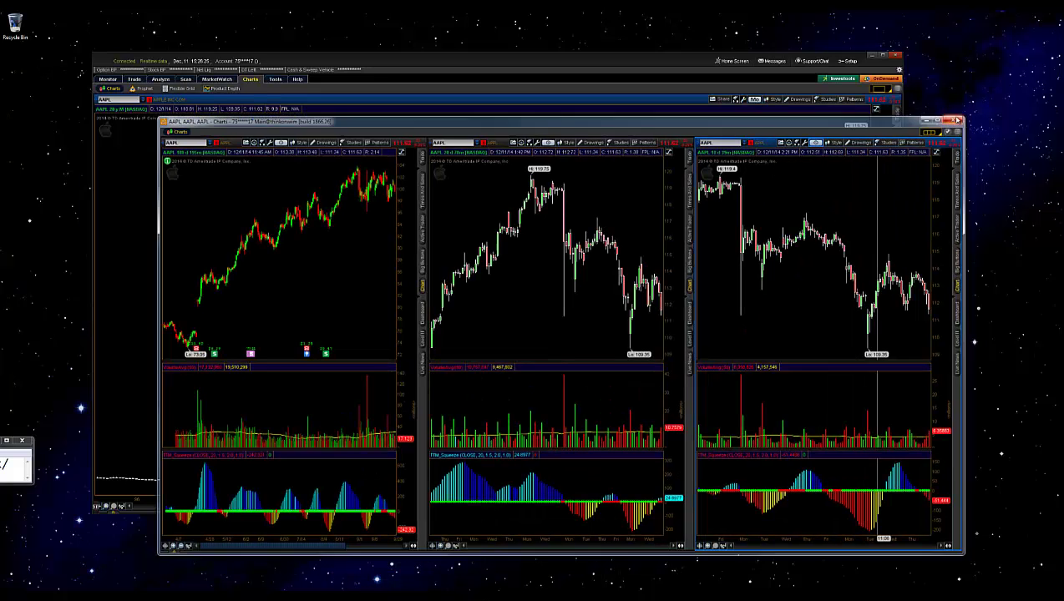
{"action": "left_click", "coordinate": [957, 121]}
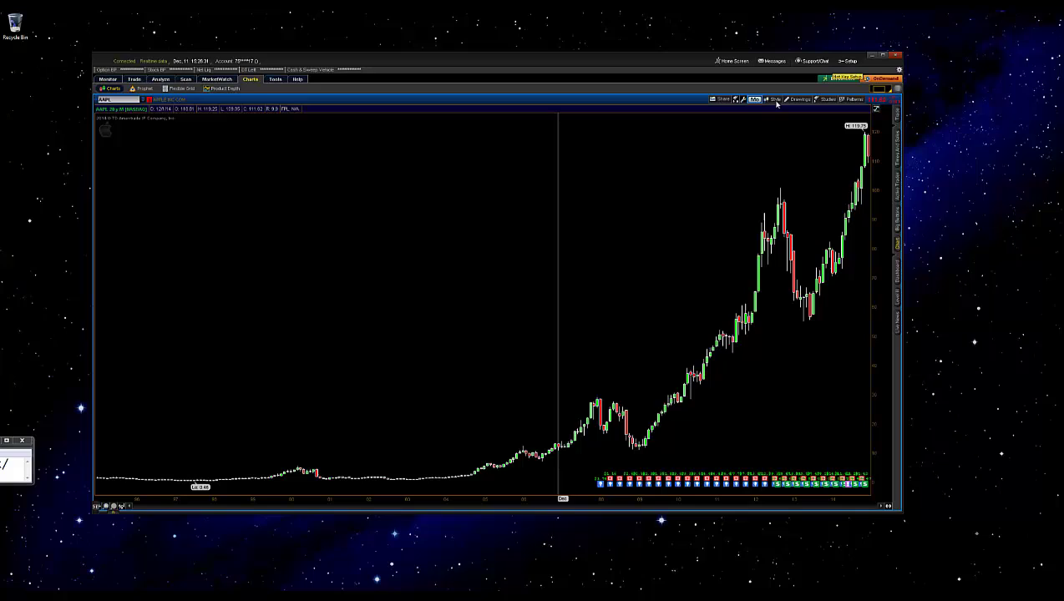
Step: Load the ScalGrid workspace, confirm the replacement, and drag the restored floating Charts window aside
{"action": "left_click", "coordinate": [847, 60]}
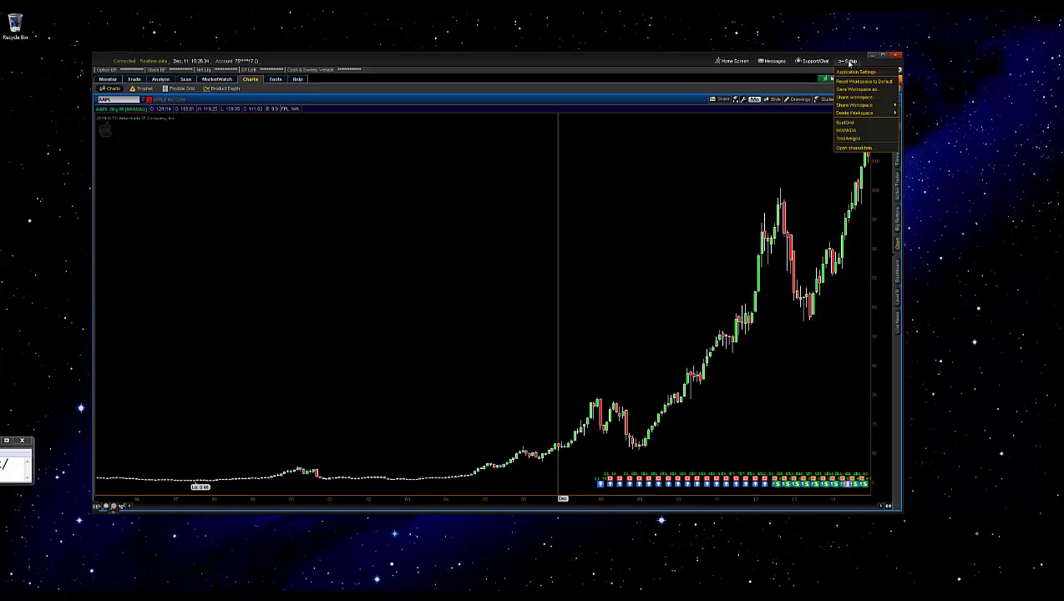
{"action": "left_click", "coordinate": [850, 125]}
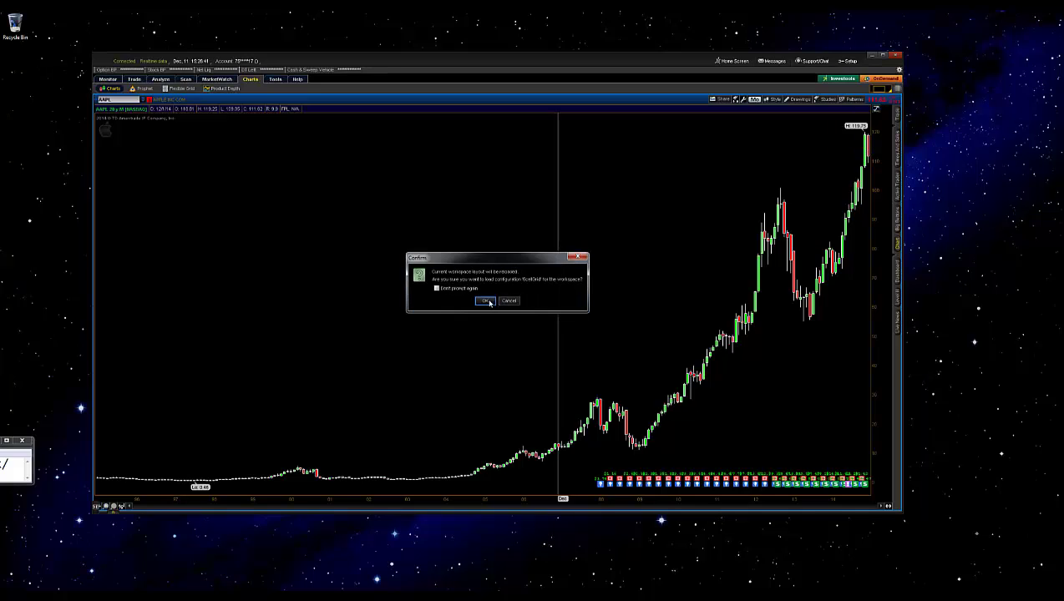
{"action": "left_click", "coordinate": [486, 301]}
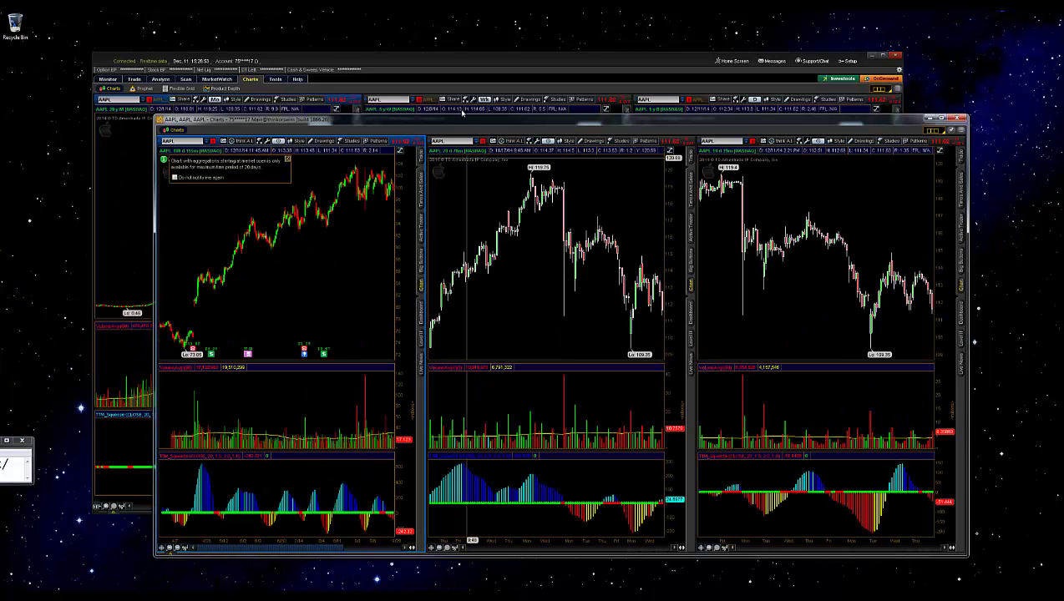
{"action": "left_click_drag", "start_coordinate": [411, 120], "coordinate": [414, 132]}
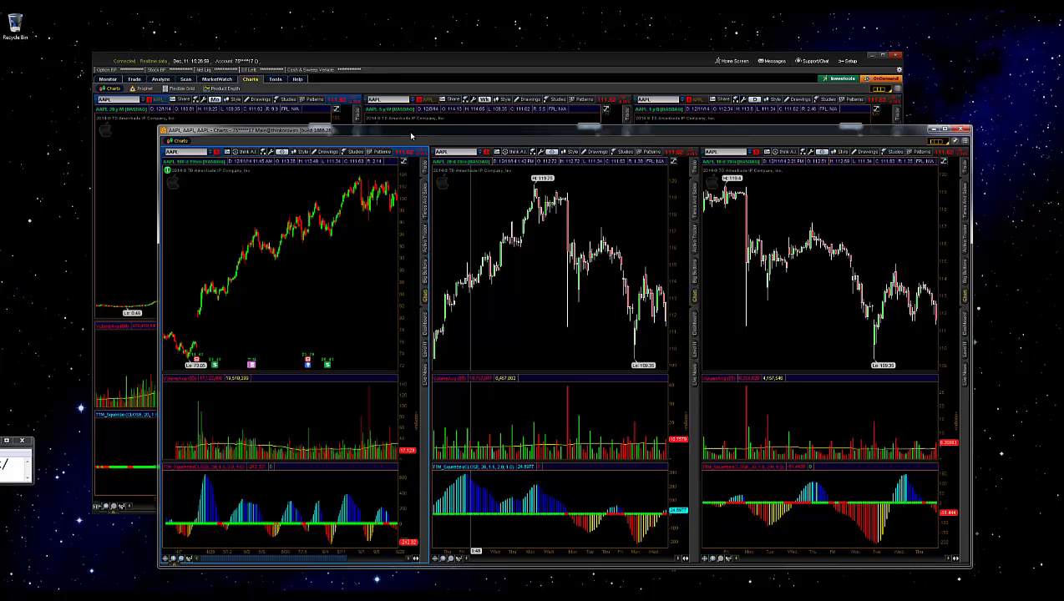
{"action": "left_click_drag", "start_coordinate": [410, 136], "coordinate": [1063, 151]}
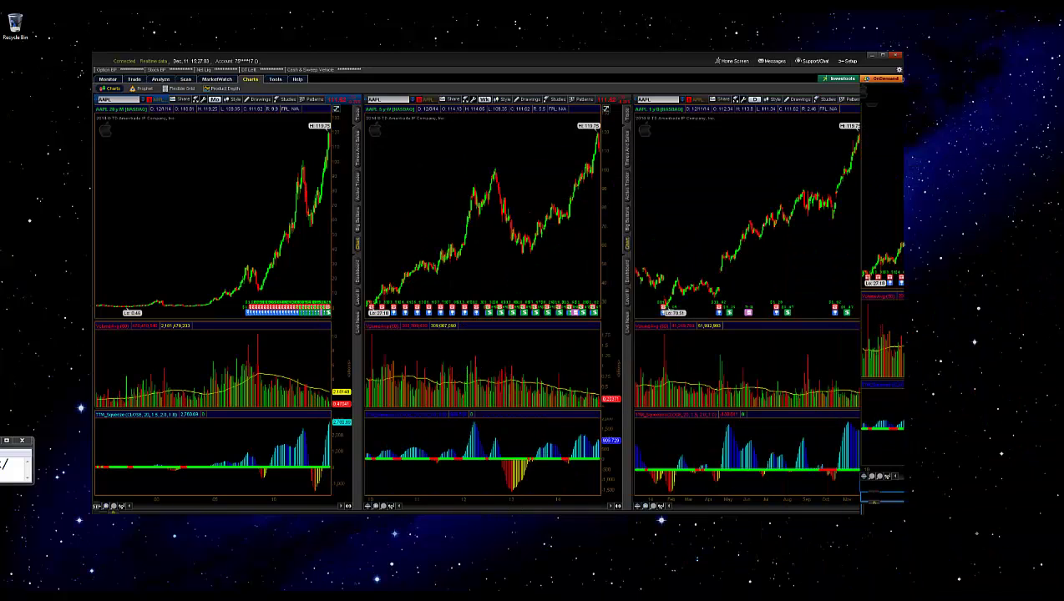